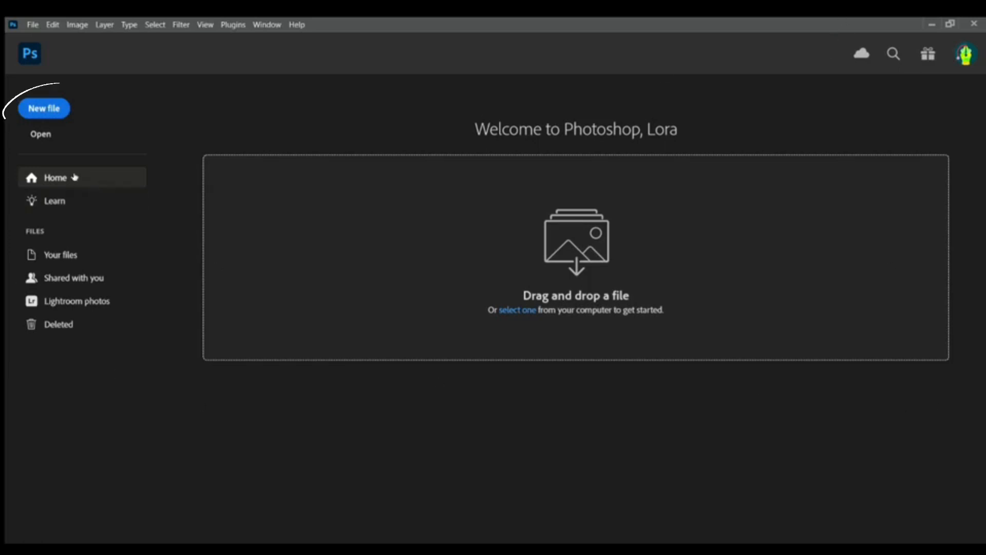
Open the Pexels photo 2860828 from the Desktop folder
click(40, 106)
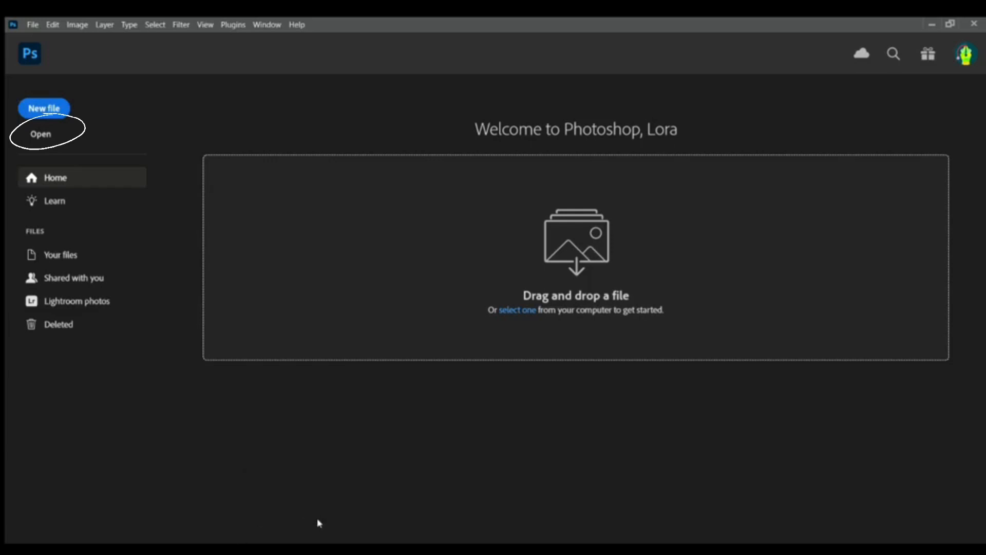
click(37, 134)
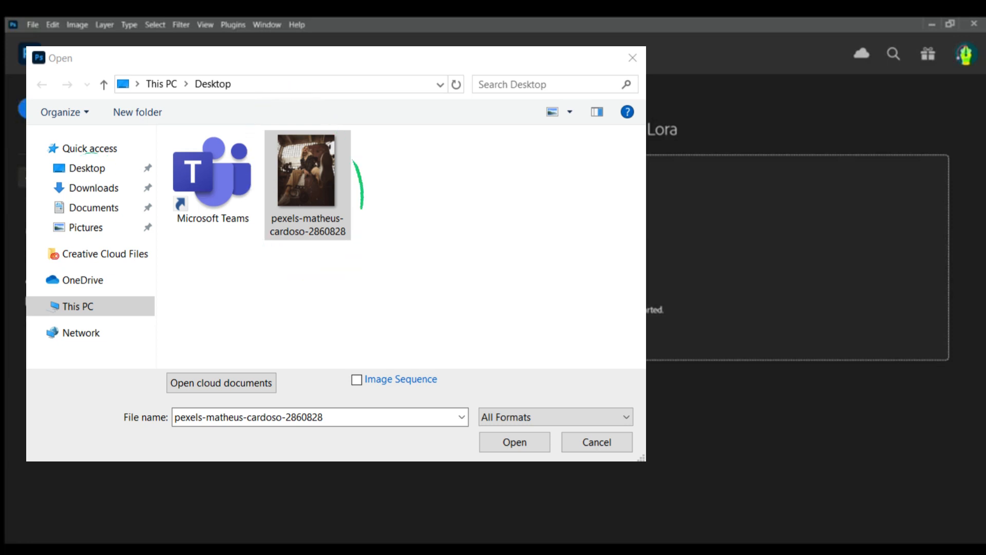
double_click(307, 185)
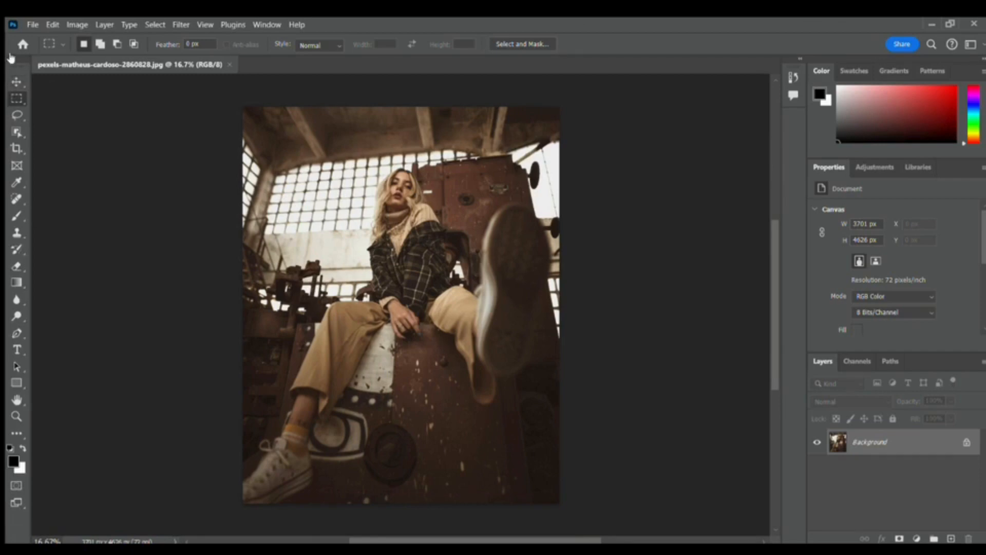
Show the toolbar in two columns and return it to a single column
click(10, 57)
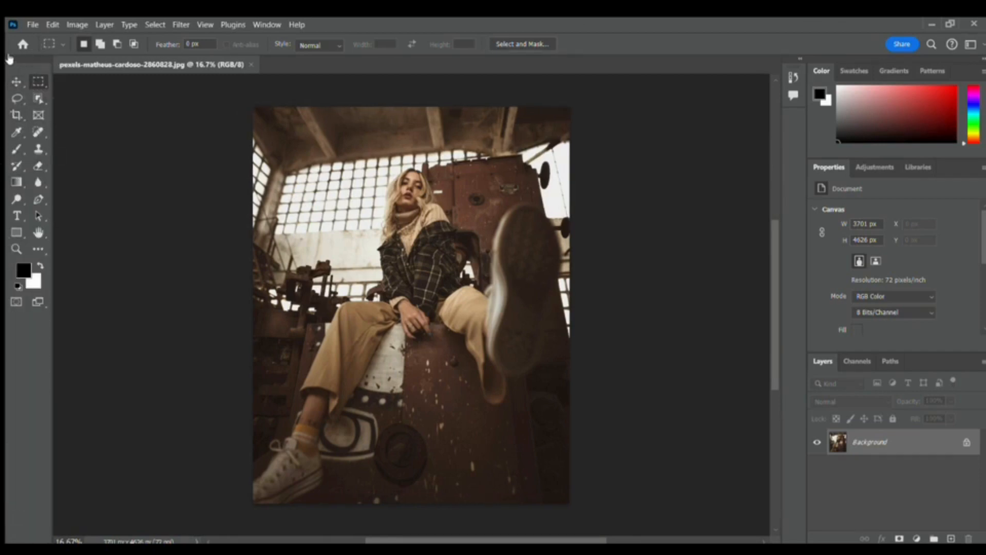
click(11, 58)
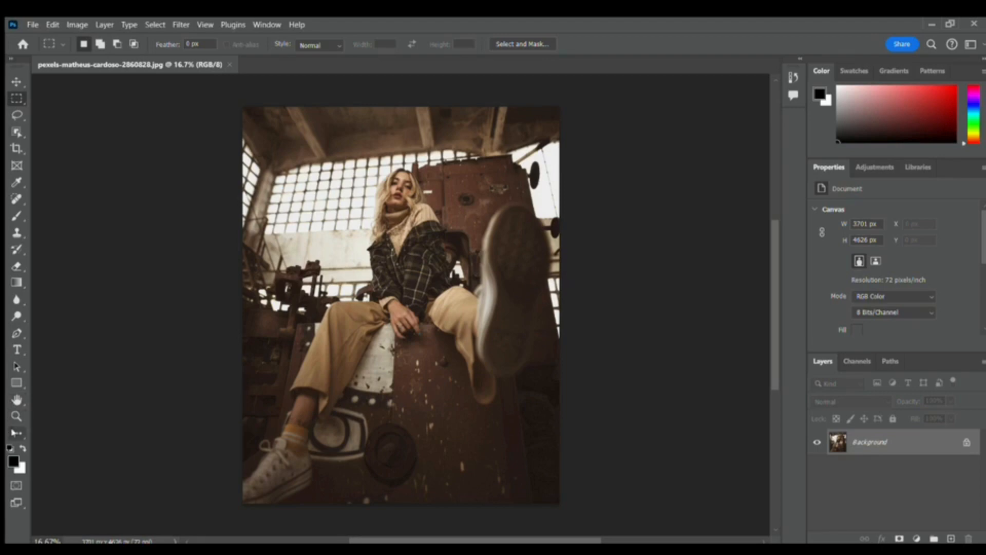
click(16, 433)
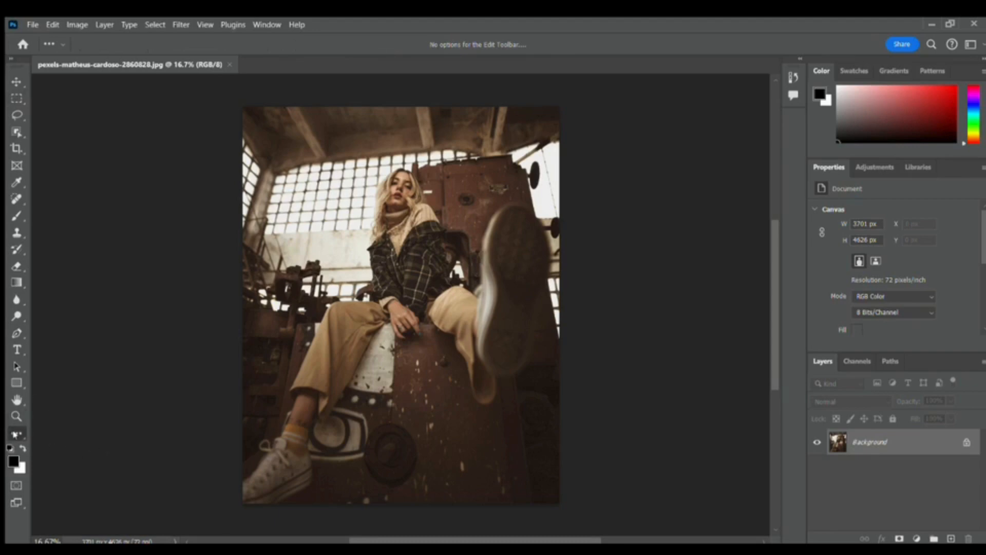
click(18, 84)
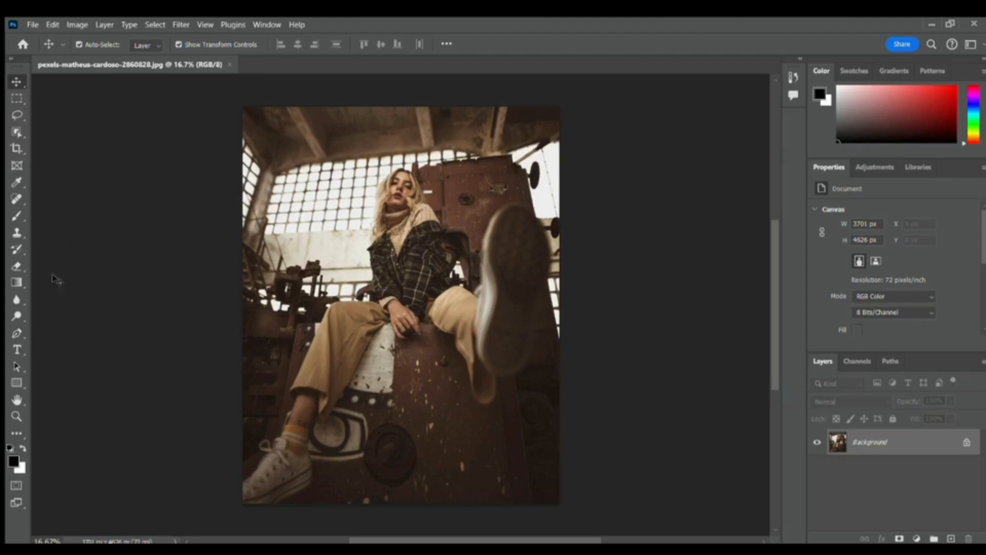
click(16, 266)
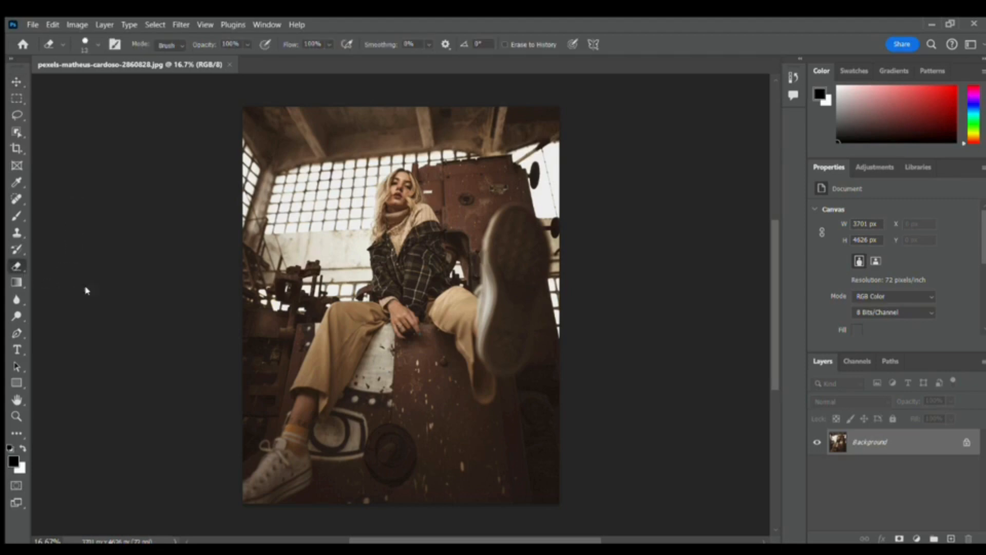
click(62, 352)
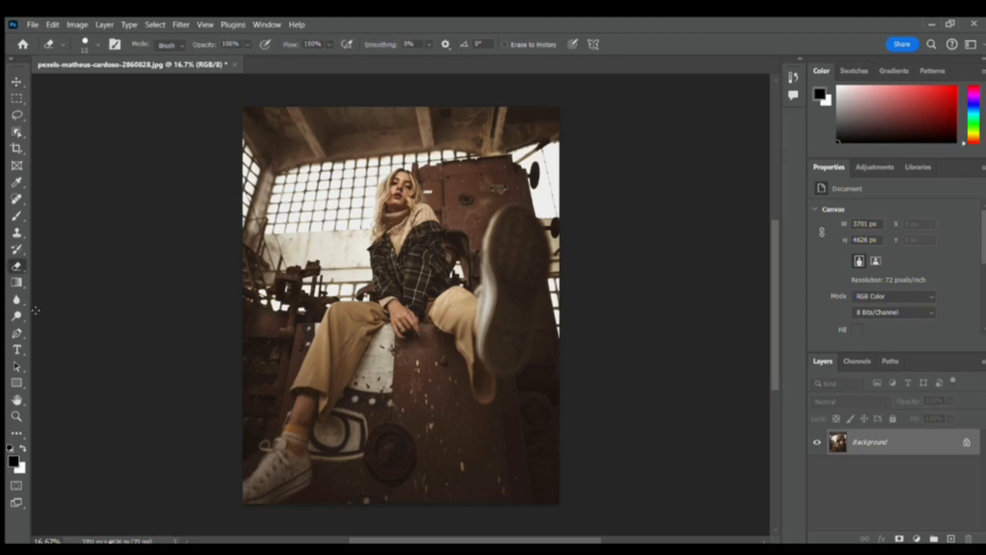
Place a Lorem Ipsum placeholder text layer outside the photo with the Type tool, and deselect it with the Move tool
click(18, 350)
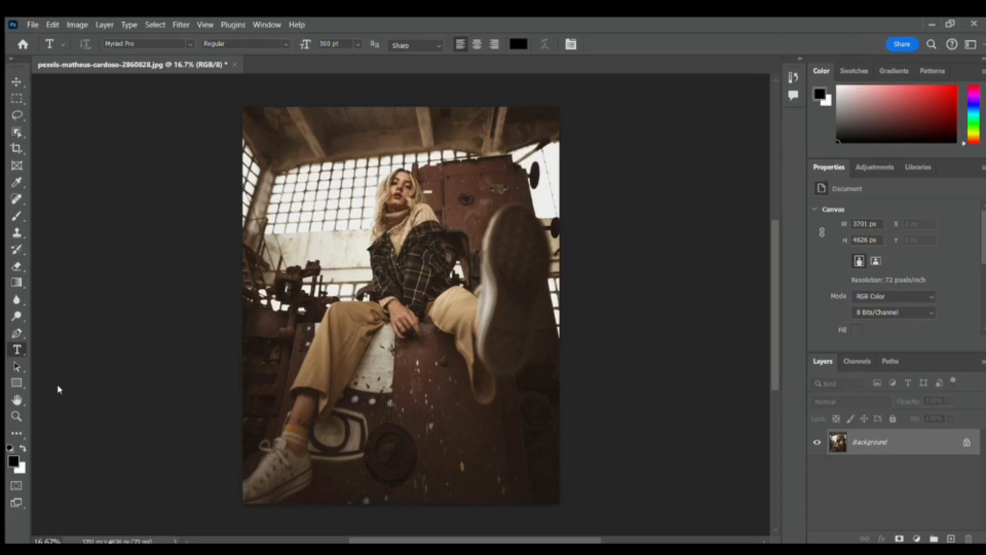
click(87, 432)
click(89, 368)
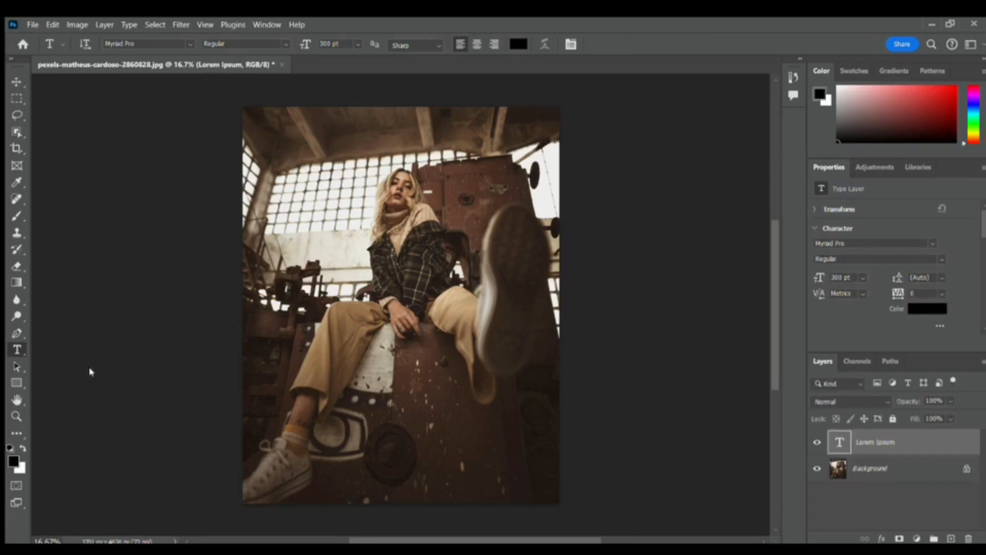
click(16, 82)
click(64, 186)
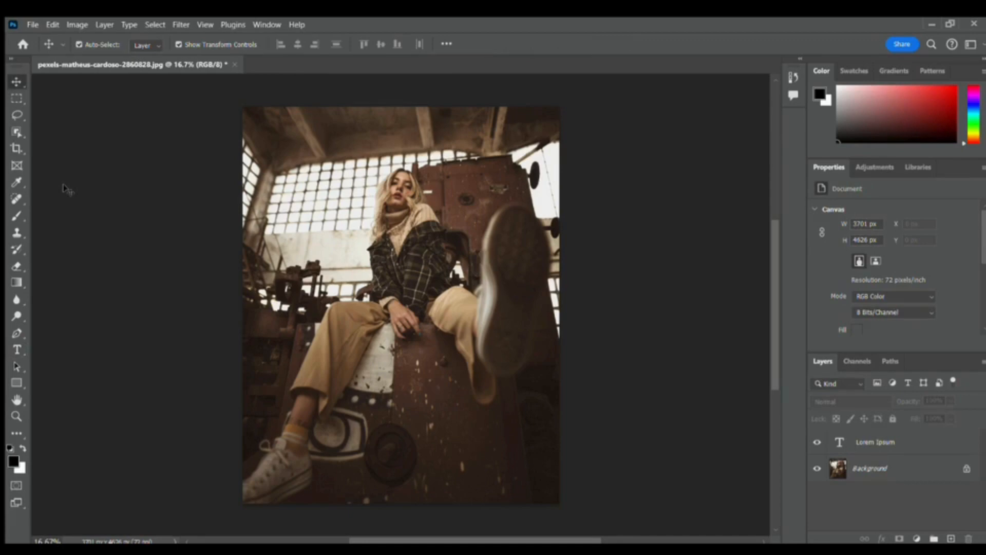
Switch from the Crop tool to the Perspective Crop tool and return to the Move tool
click(16, 149)
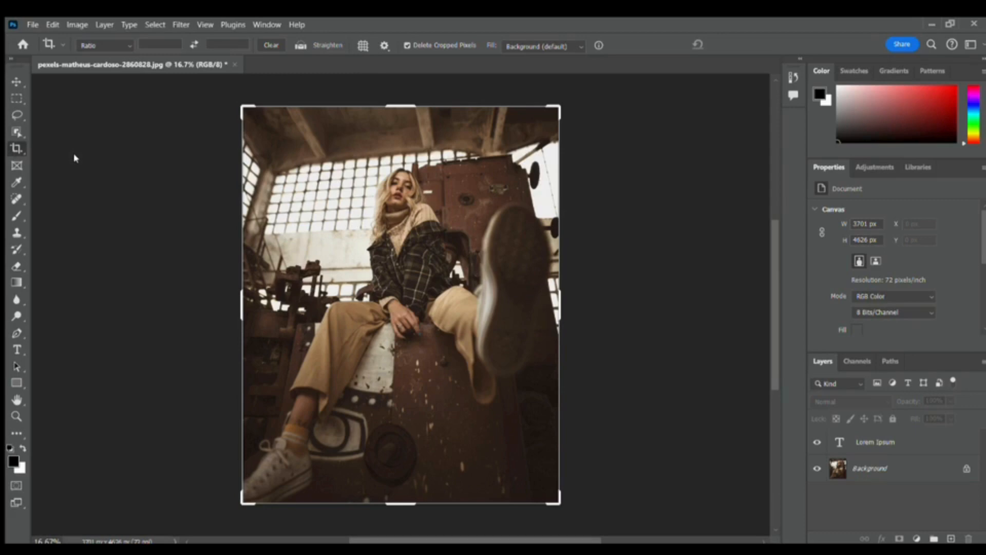
key(shift+c)
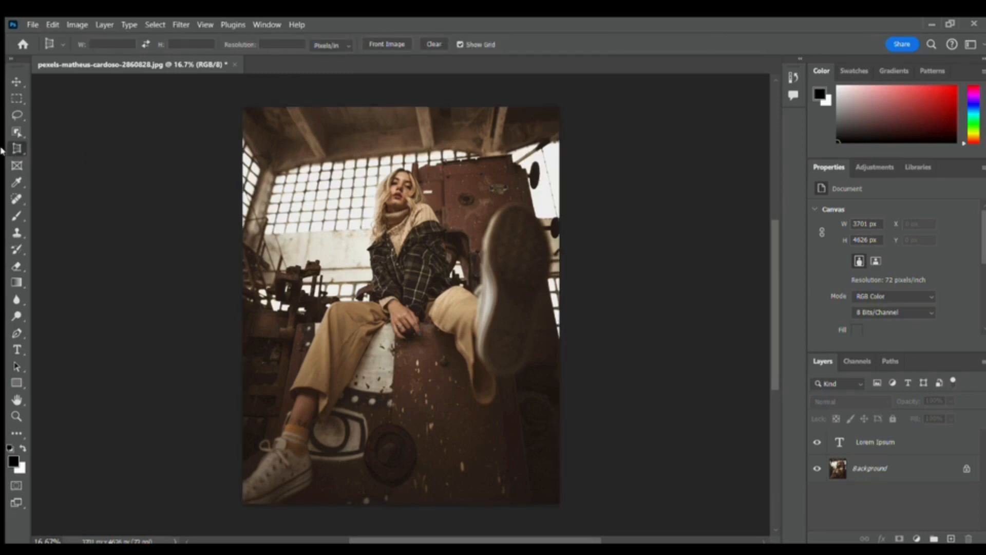
key(v)
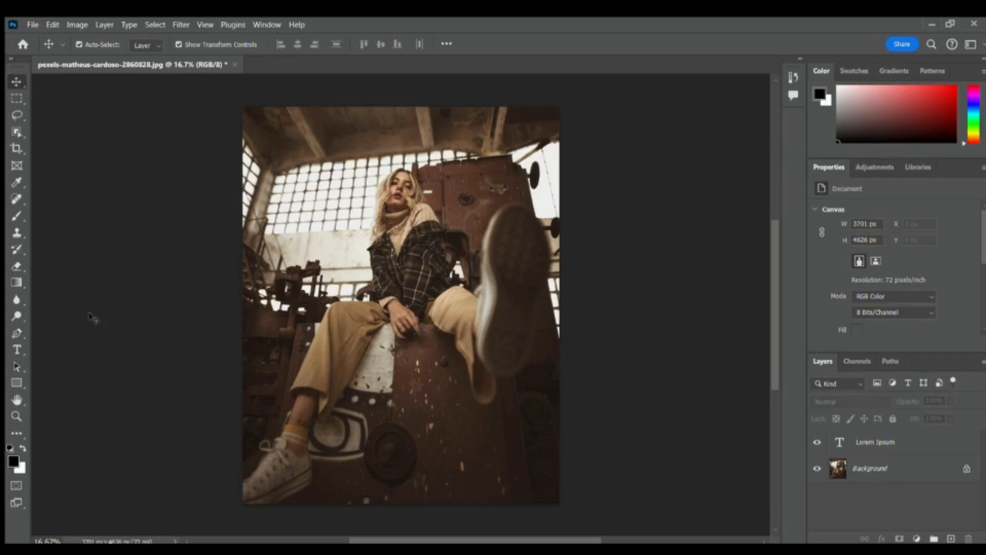
Try several rectangular marquee selections over the woman, clearing them in between, and a freehand Lasso selection across the photo
click(16, 95)
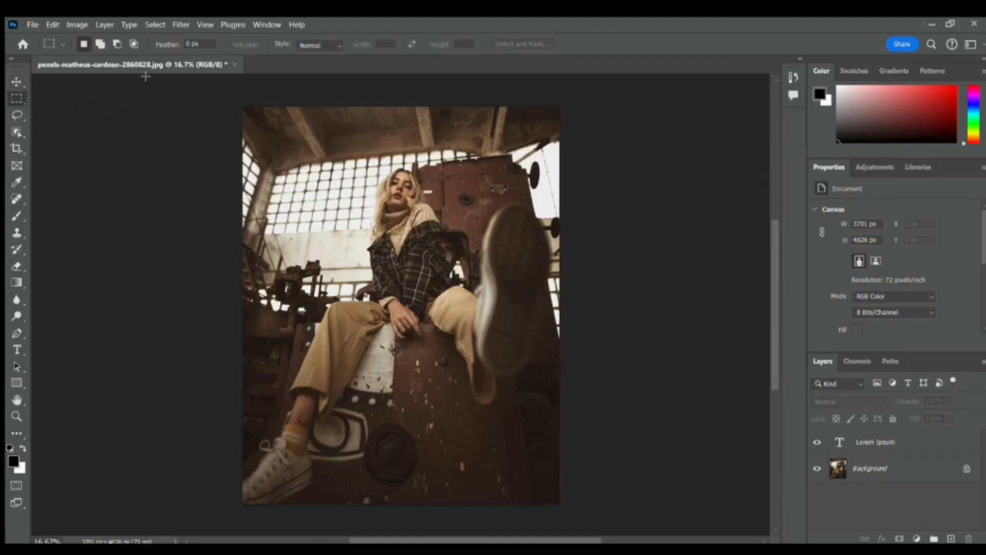
drag(290, 128, 558, 442)
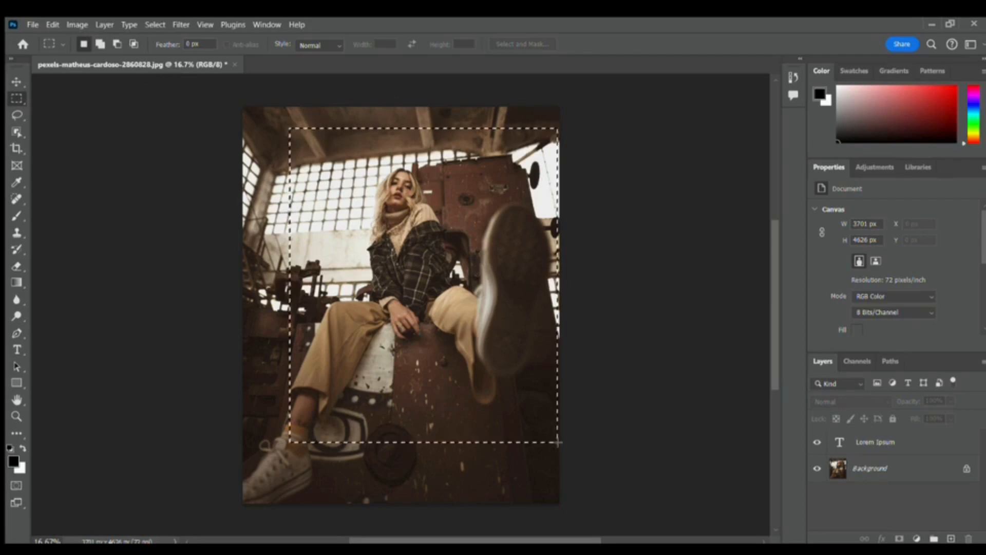
key(ctrl+d)
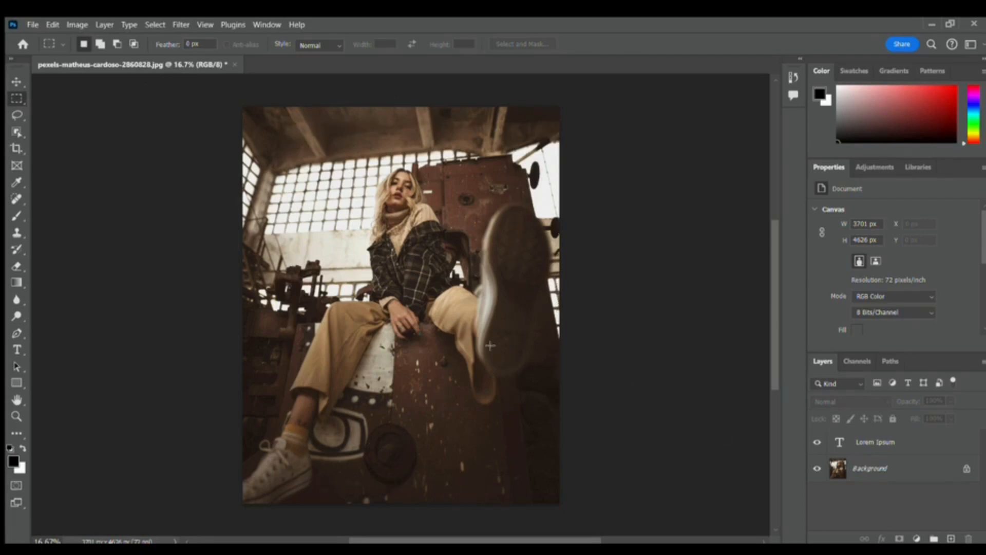
drag(289, 169, 333, 212)
drag(362, 255, 528, 425)
key(ctrl+d)
drag(259, 122, 601, 430)
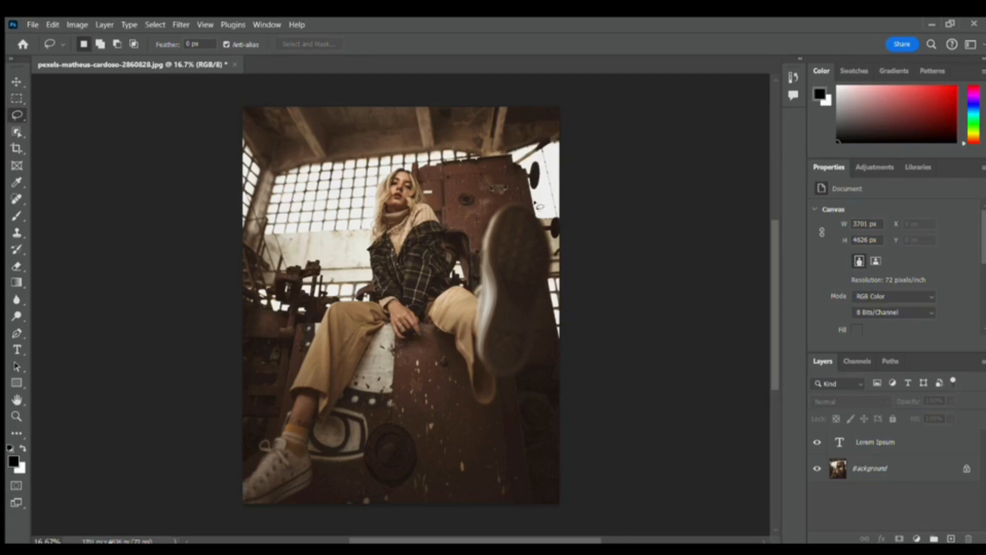
mouse_move(451, 150)
mouse_down()
mouse_move(342, 133)
mouse_move(280, 354)
mouse_move(477, 503)
mouse_up()
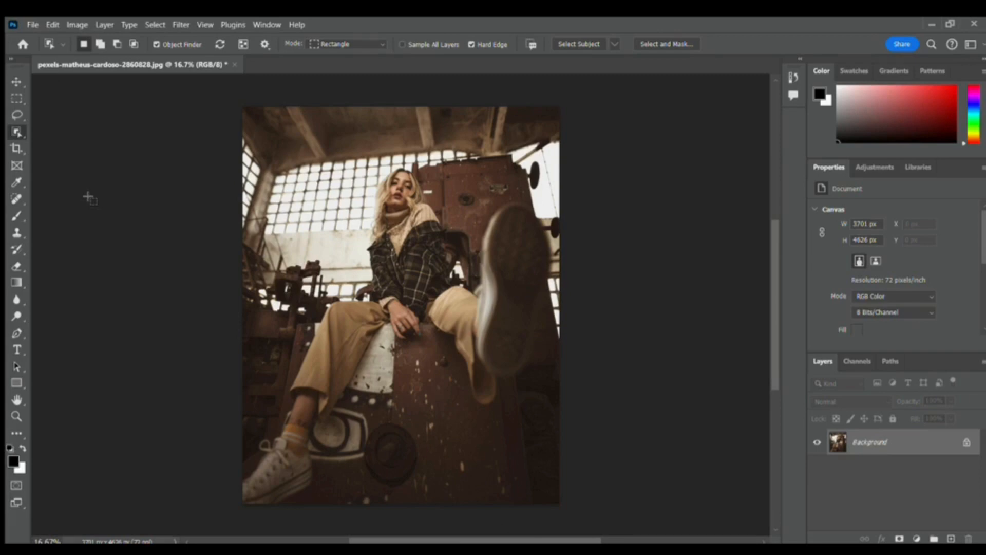
Crop the photo's upper and lower edges to about 3701 × 2982 px, and undo the crop
click(17, 149)
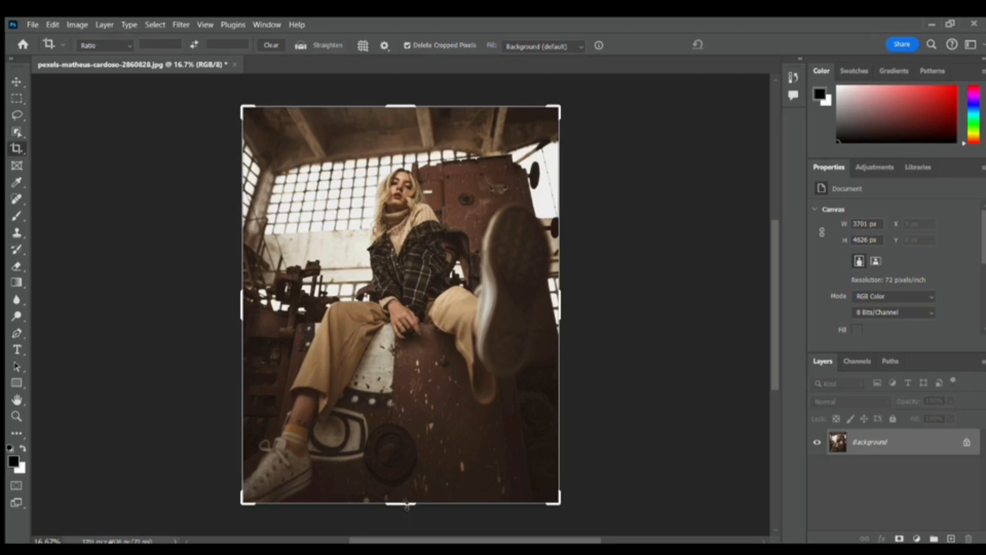
drag(401, 502, 411, 439)
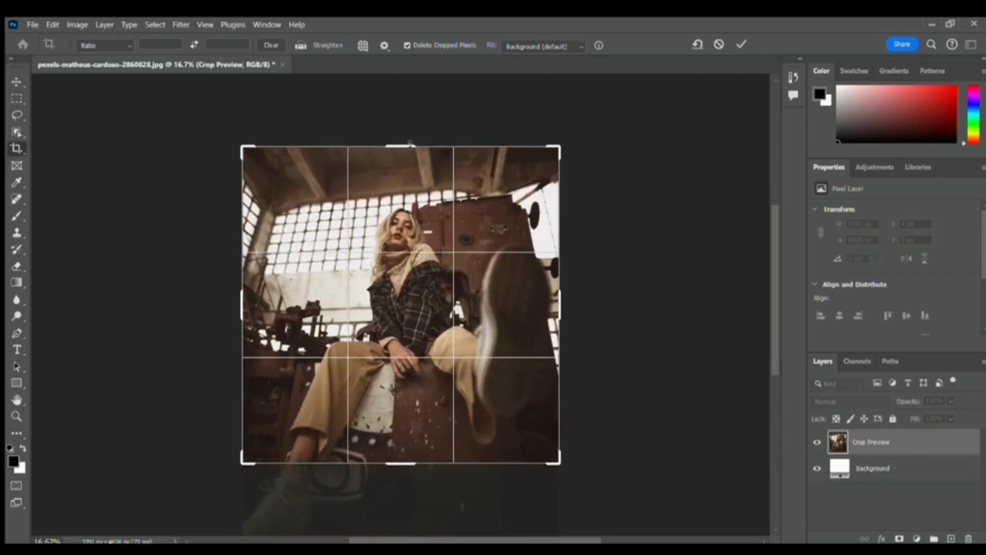
drag(414, 149, 415, 169)
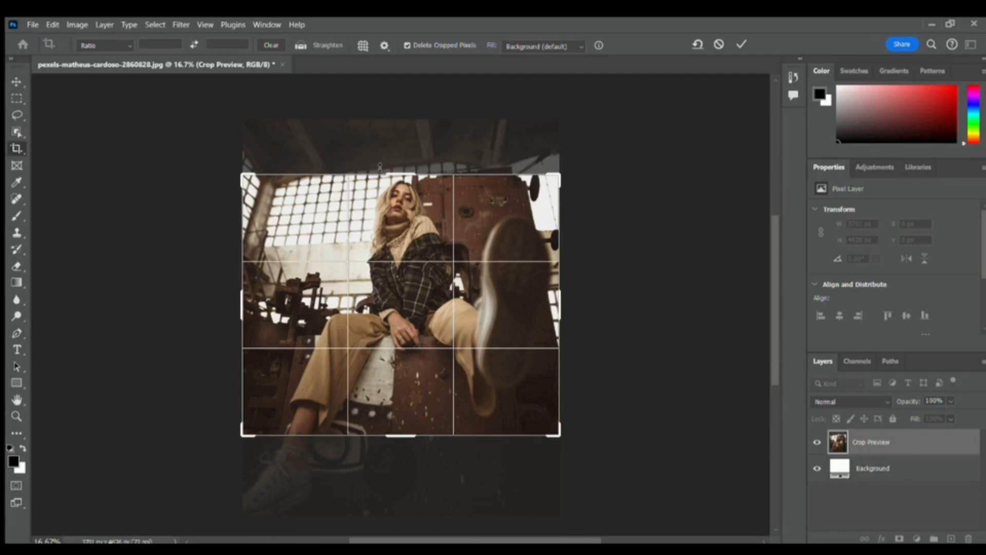
mouse_move(402, 435)
mouse_down()
mouse_move(405, 424)
mouse_move(409, 436)
mouse_up()
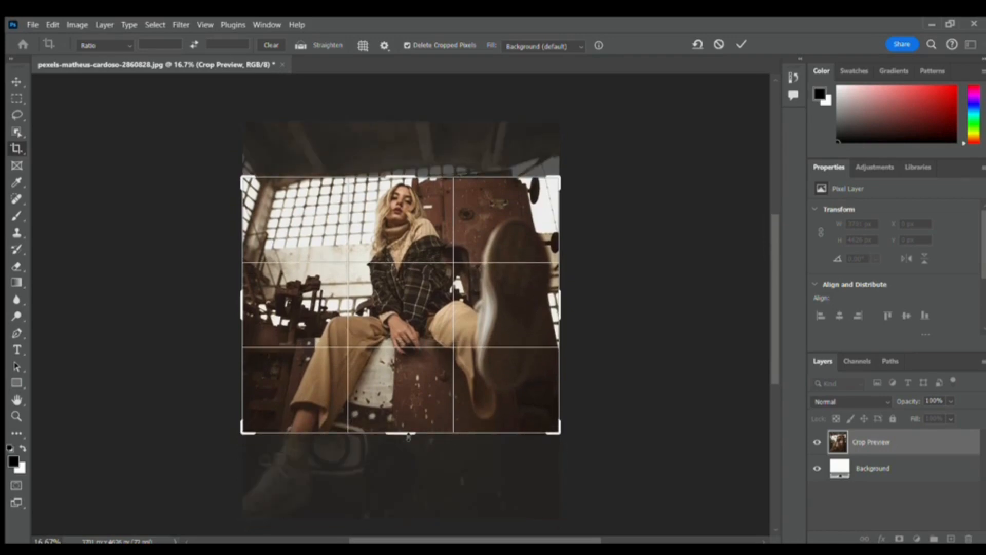
key(Return)
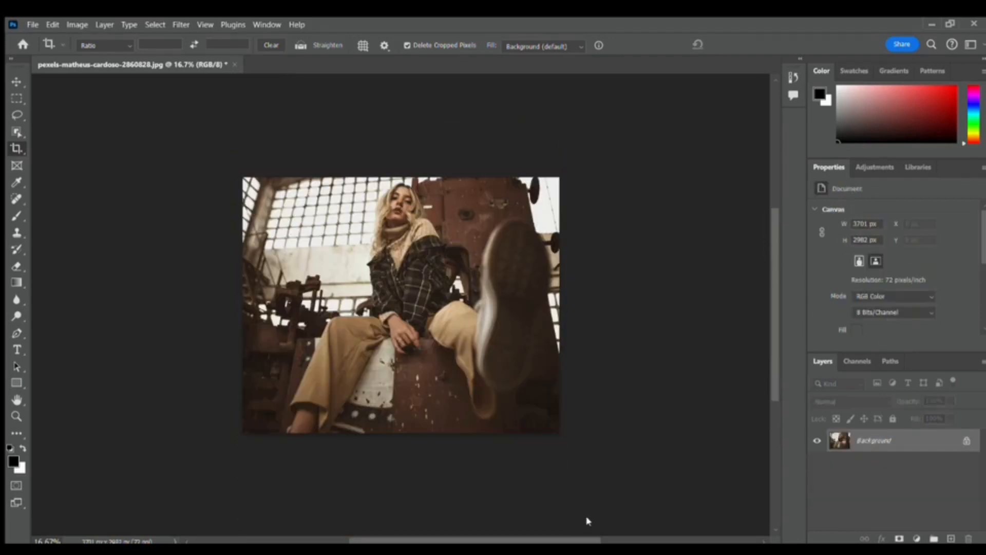
scroll(368, 274, left, 1)
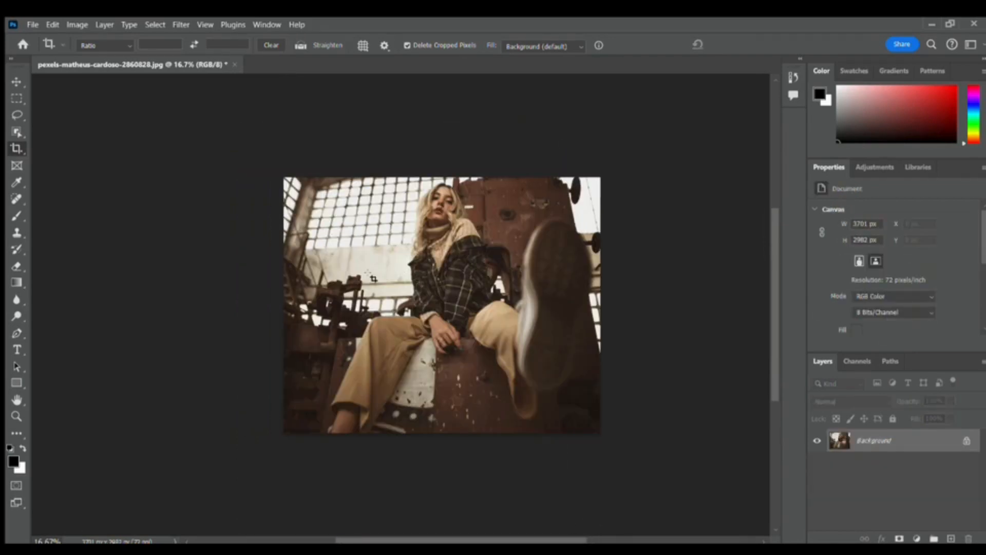
key(ctrl+z)
Sample the trousers' brown with the Eyedropper, and replace it with a dark brown from the metal base as foreground colour
click(16, 163)
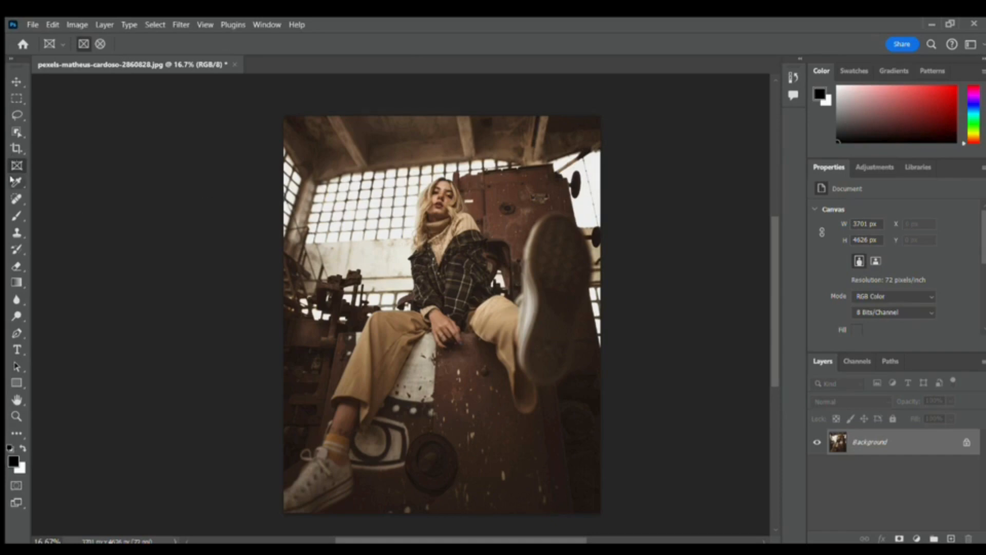
click(12, 181)
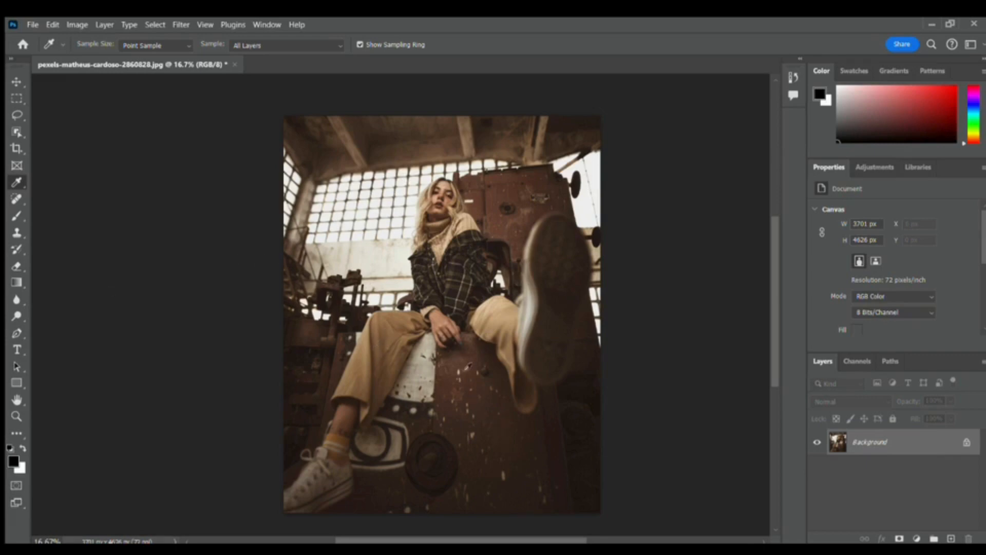
click(390, 331)
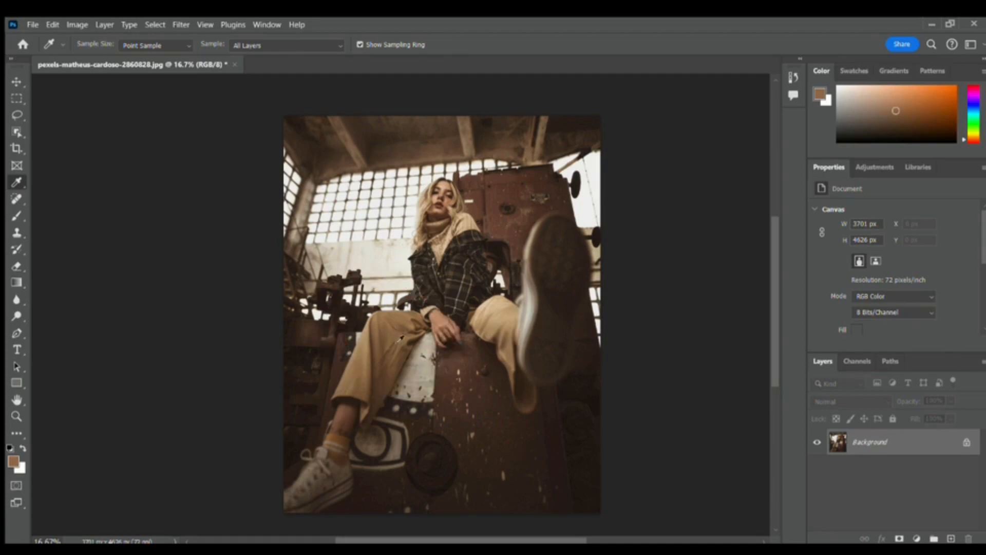
mouse_move(452, 406)
mouse_down()
mouse_move(412, 381)
mouse_move(380, 456)
mouse_move(634, 410)
mouse_move(577, 226)
mouse_move(478, 168)
mouse_move(441, 171)
mouse_move(415, 213)
mouse_move(325, 136)
mouse_move(476, 286)
mouse_move(354, 437)
mouse_move(448, 464)
mouse_move(436, 456)
mouse_move(452, 452)
mouse_up()
Choose the Spot Healing Brush and set its size to 27 px
click(16, 199)
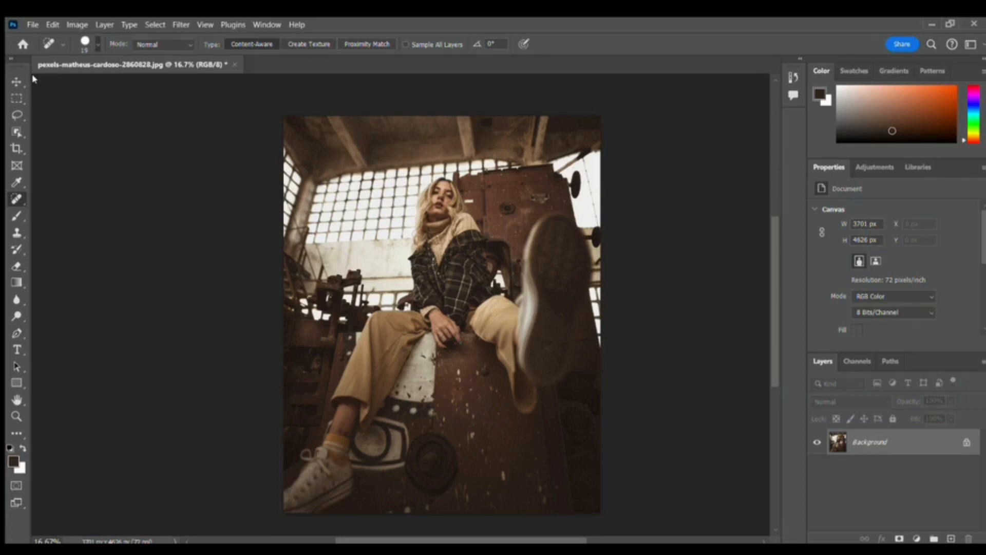
key(bracketleft)
key(bracketleft)
key(bracketright)
key(bracketright)
key(bracketright)
key(bracketright)
key(bracketright)
Zoom in to 100% on the woman's turtleneck collar with the Zoom tool
scroll(442, 196, left, 5)
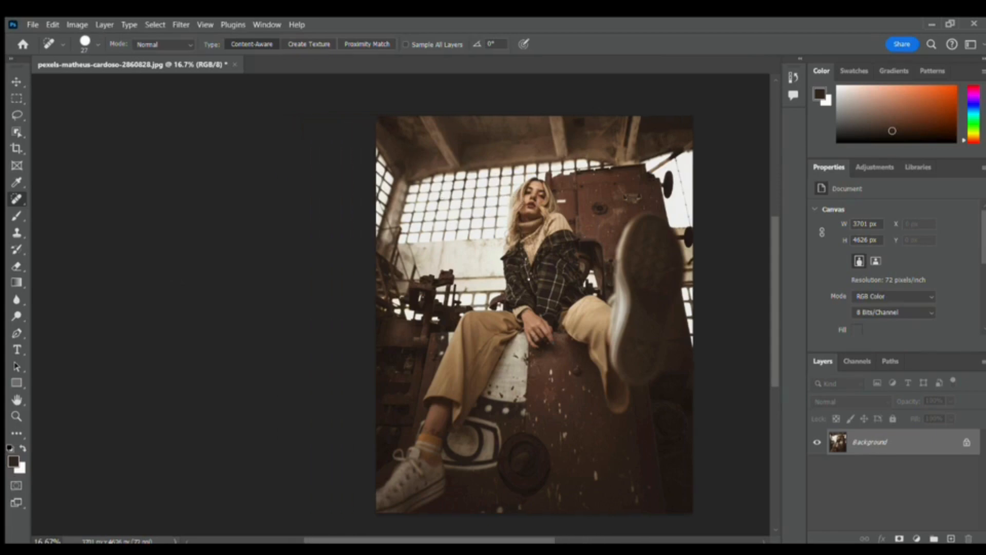
scroll(441, 196, left, 4)
scroll(442, 196, right, 10)
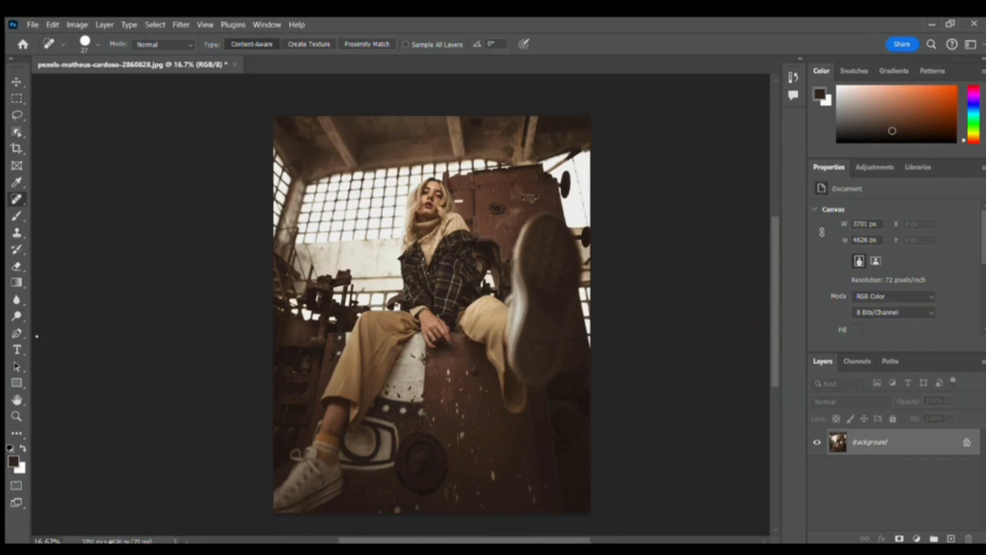
click(16, 416)
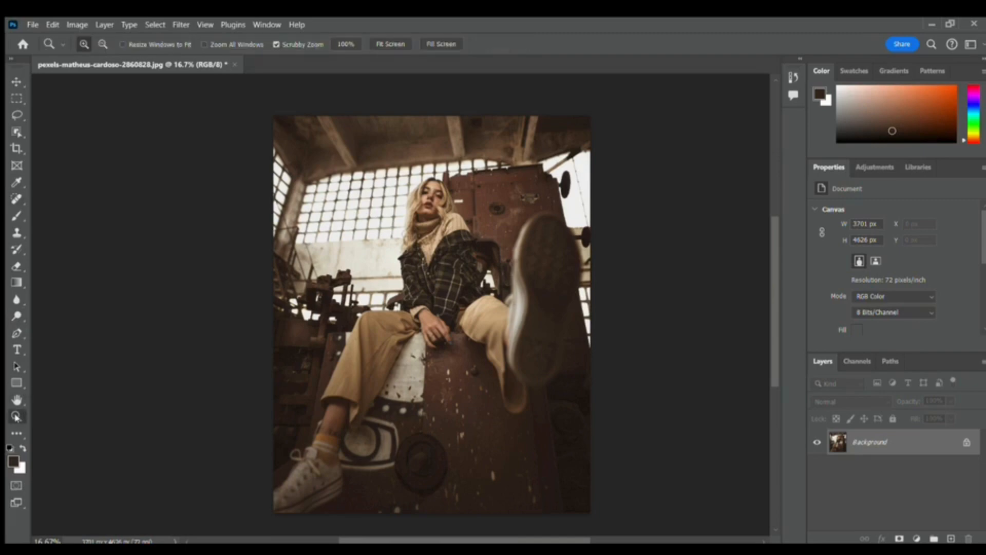
click(437, 222)
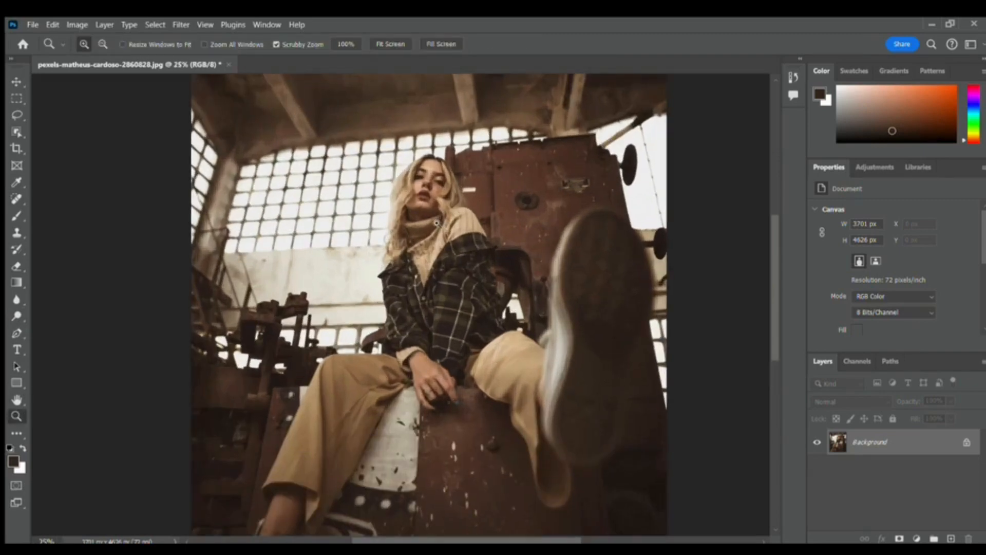
click(437, 222)
click(437, 222)
click(437, 222)
click(437, 222)
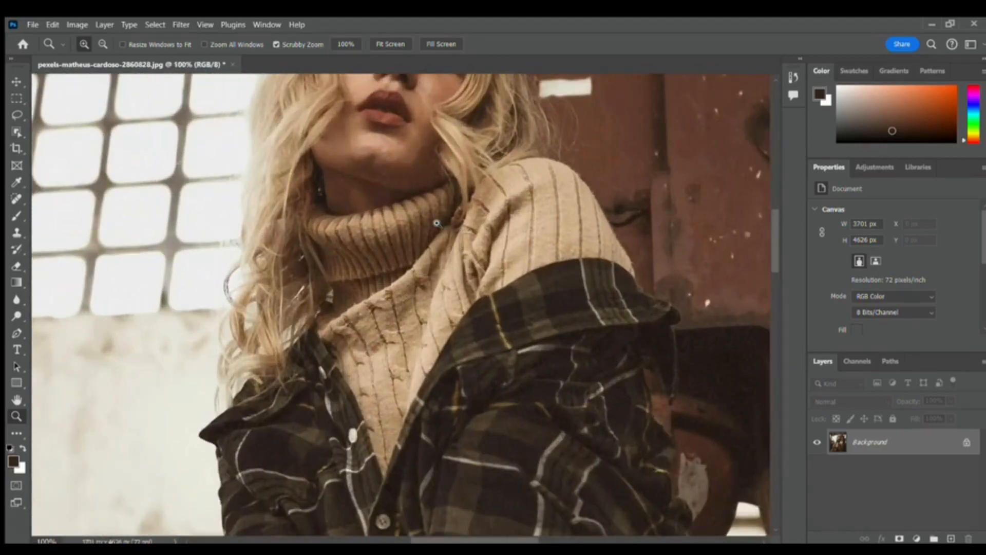
Zoom in to 200% on the woman's face and dab the Spot Healing Brush between the eyebrows up onto the forehead
click(437, 222)
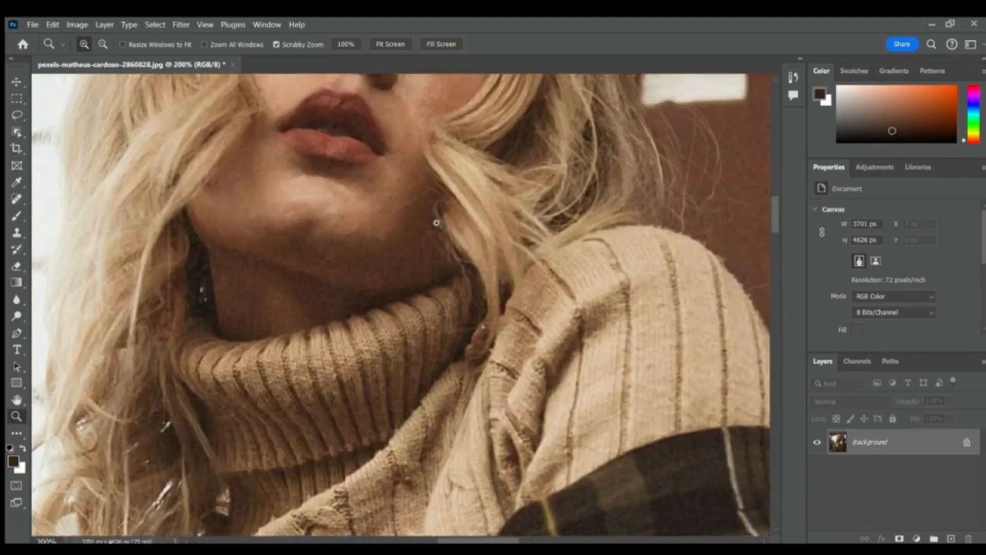
scroll(437, 221, up, 5)
key(j)
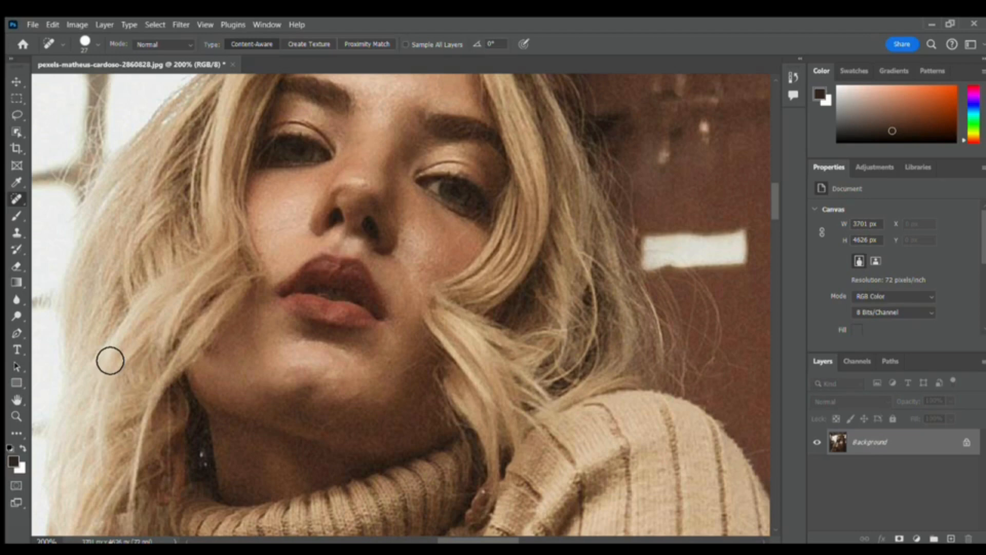
scroll(109, 359, up, 3)
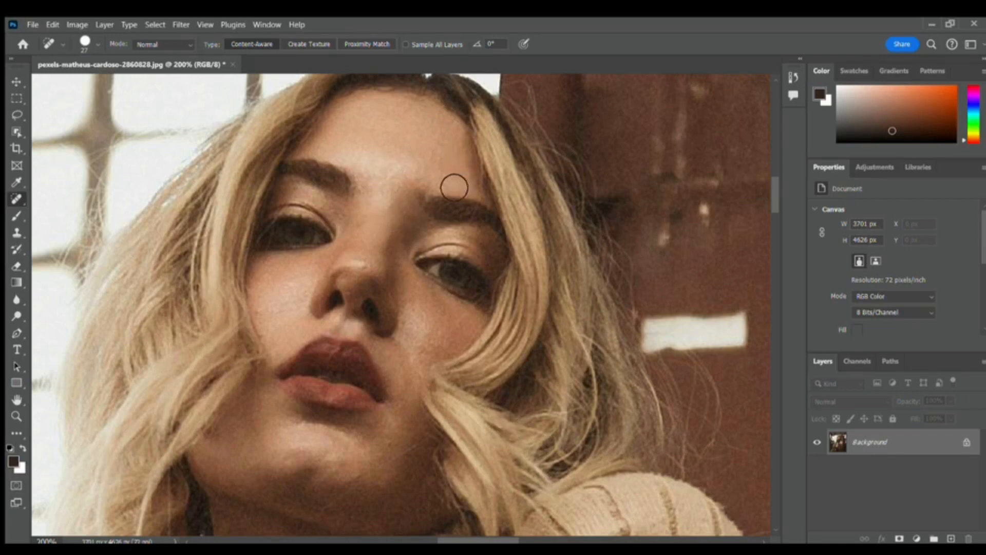
mouse_move(390, 218)
mouse_down()
mouse_move(379, 169)
mouse_move(412, 167)
mouse_move(421, 188)
mouse_move(400, 214)
mouse_move(396, 187)
mouse_move(405, 179)
mouse_move(408, 181)
mouse_up()
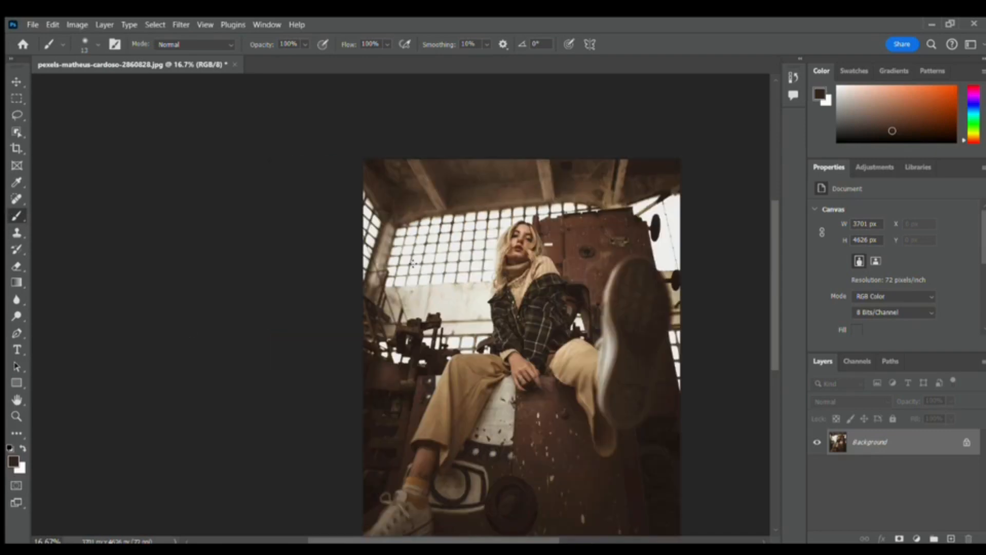
Adjust the Brush tool's size and paint a test stroke diagonally across the photo
click(98, 46)
drag(85, 83, 96, 84)
click(106, 78)
click(305, 222)
mouse_move(381, 217)
mouse_down()
mouse_move(448, 261)
mouse_move(452, 312)
mouse_move(490, 274)
mouse_move(487, 320)
mouse_move(535, 281)
mouse_move(554, 355)
mouse_move(509, 402)
mouse_move(489, 486)
mouse_move(523, 489)
mouse_up()
Show the options of the Clone Stamp tool and the History Brush with the whole photo in view
click(16, 232)
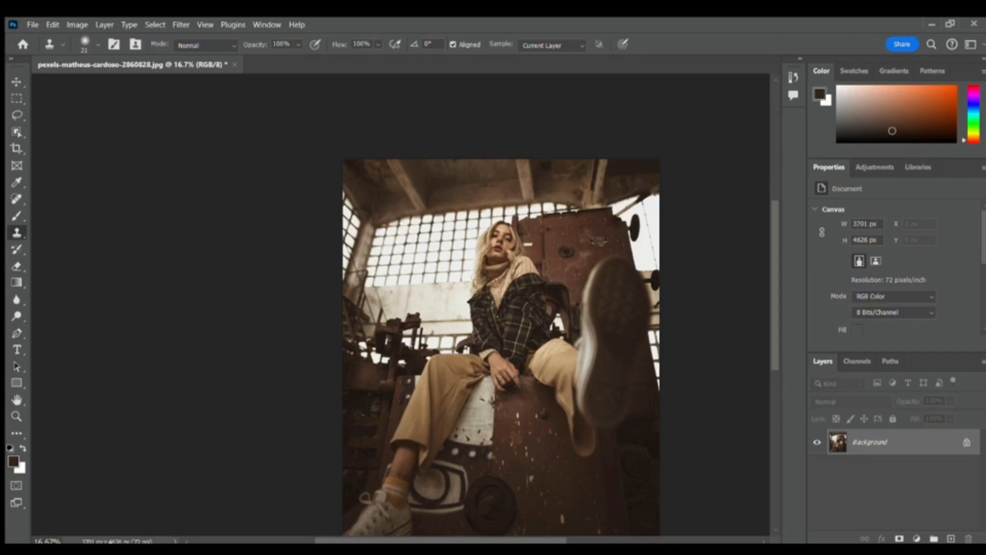
scroll(501, 308, down, 5)
click(16, 250)
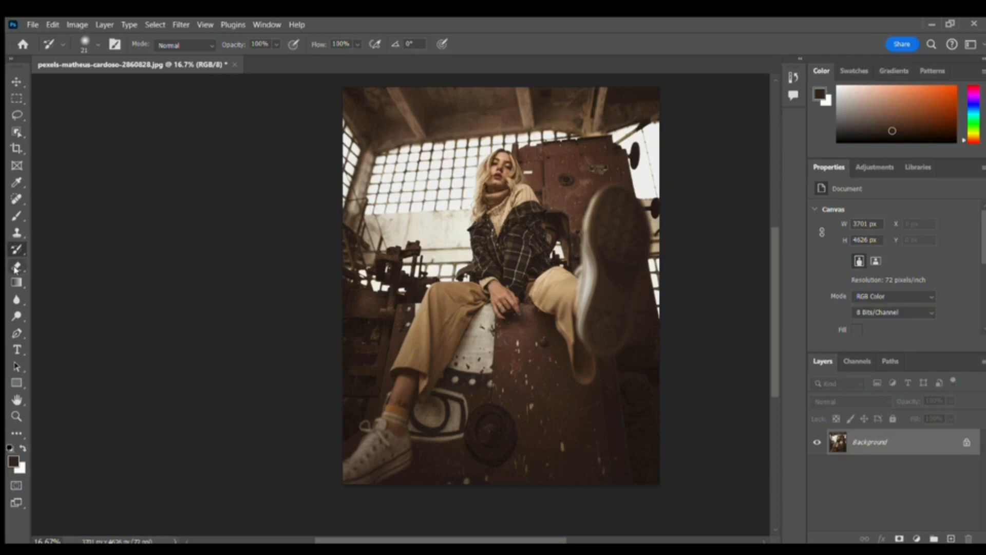
Adjust the Eraser's brush, erase a diagonal stroke across the photo, and undo it
click(16, 267)
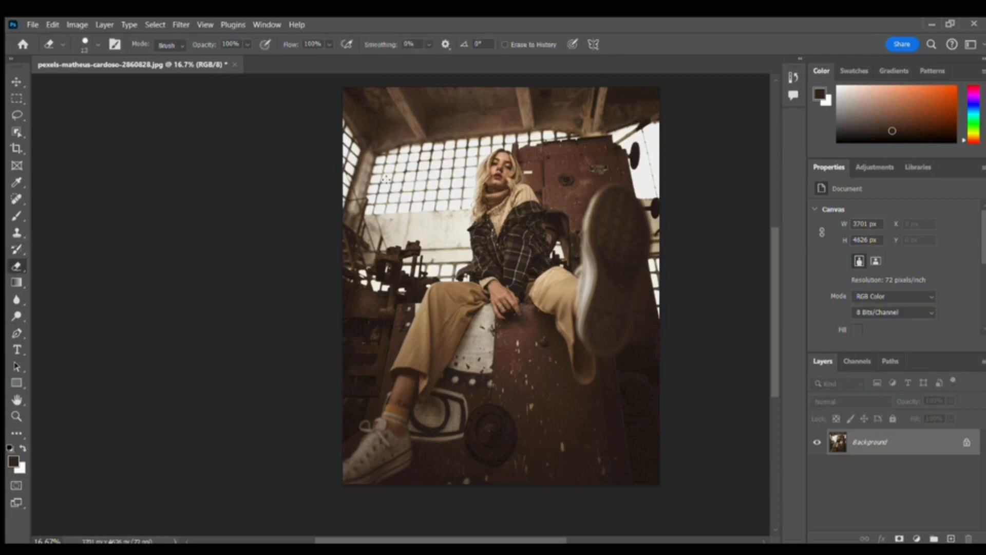
click(96, 43)
click(83, 78)
mouse_move(416, 110)
mouse_down()
mouse_move(364, 362)
mouse_move(418, 229)
mouse_move(516, 179)
mouse_move(498, 176)
mouse_move(567, 383)
mouse_move(590, 332)
mouse_up()
key(ctrl+z)
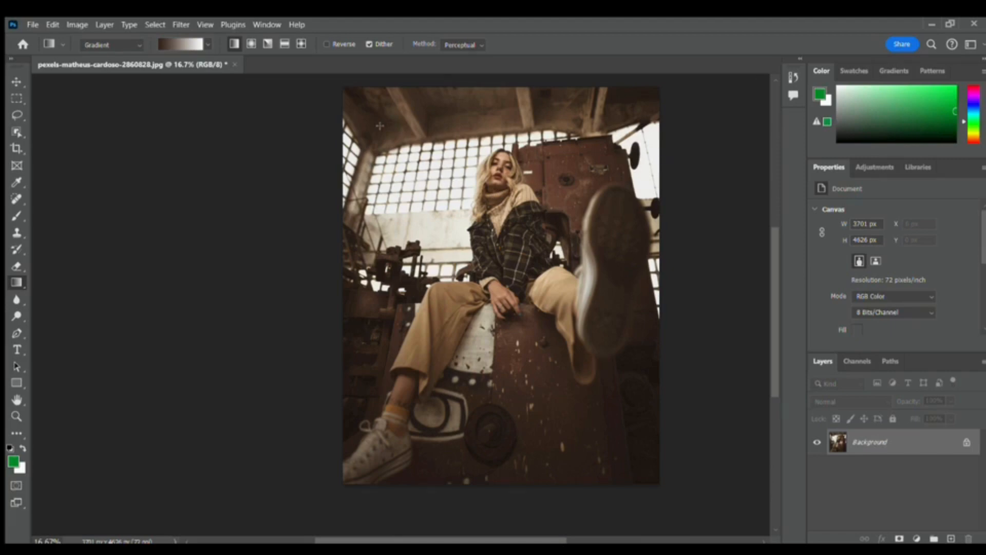
Draw a linear dark-brown-to-white gradient diagonally from the photo's upper-left area to its lower-right corner
drag(378, 124, 636, 460)
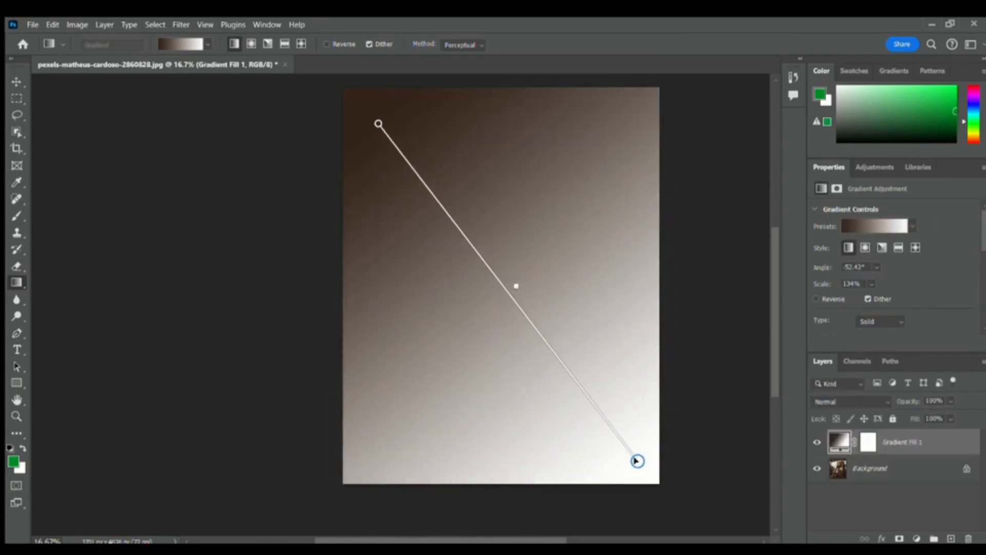
Choose the Blur tool for softening parts of the photo
click(15, 300)
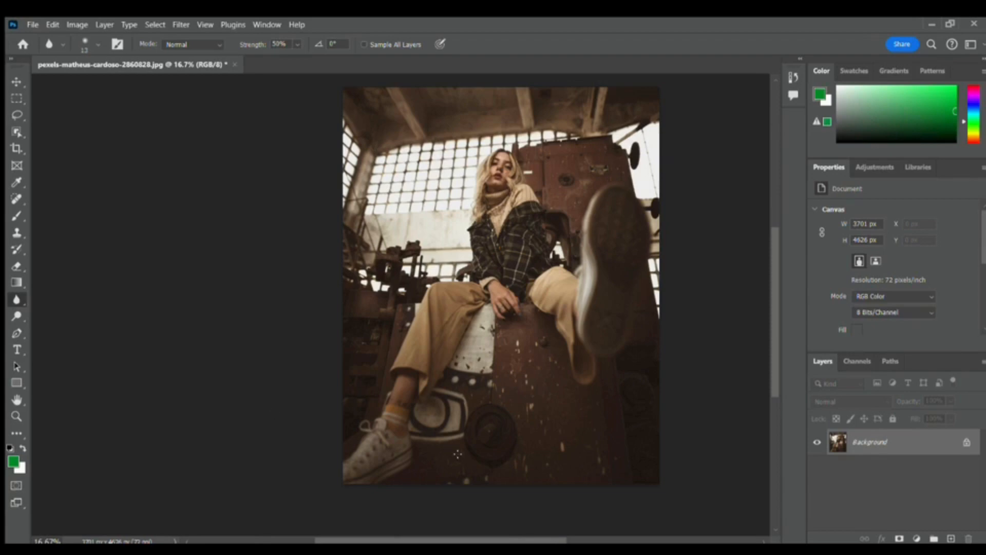
scroll(535, 250, left, 13)
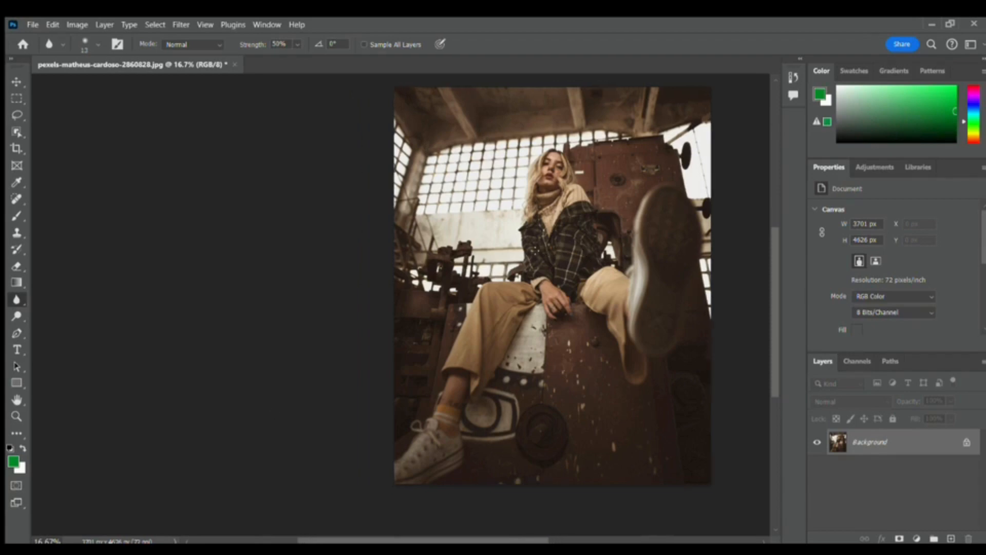
scroll(553, 348, right, 8)
scroll(554, 348, right, 10)
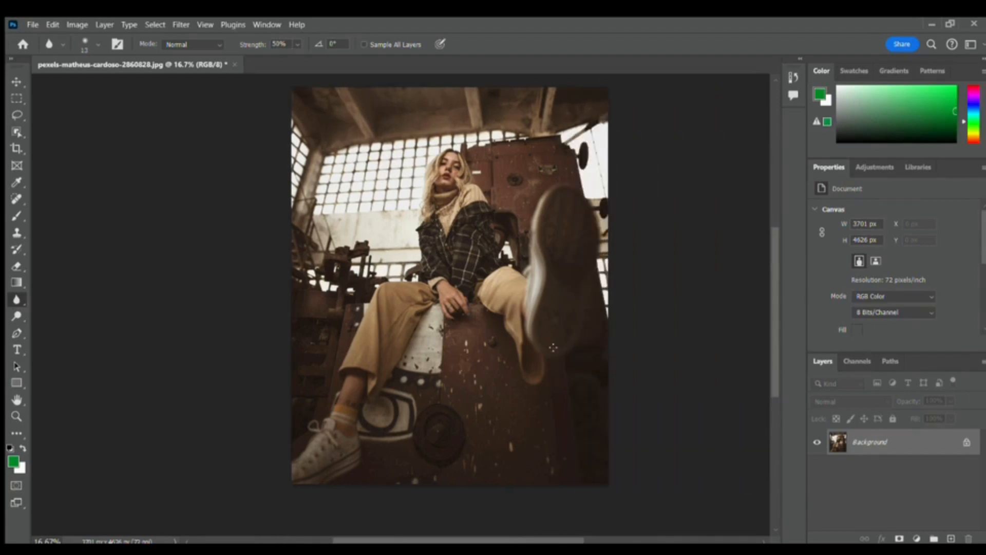
Zoom in to 66.7% on the trouser hem below the raised shoe, and enlarge the Blur tool's brush
click(17, 416)
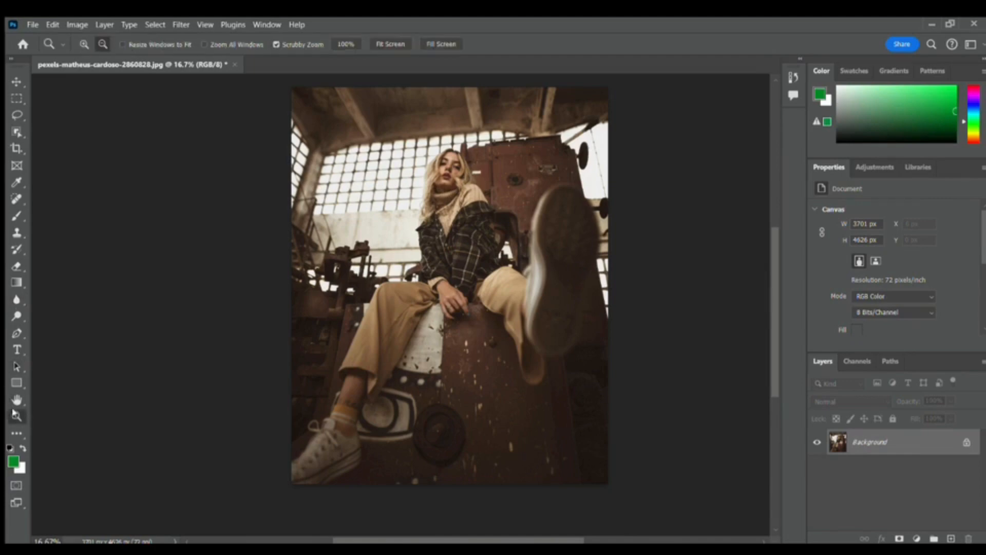
click(84, 44)
click(522, 361)
click(522, 361)
click(523, 361)
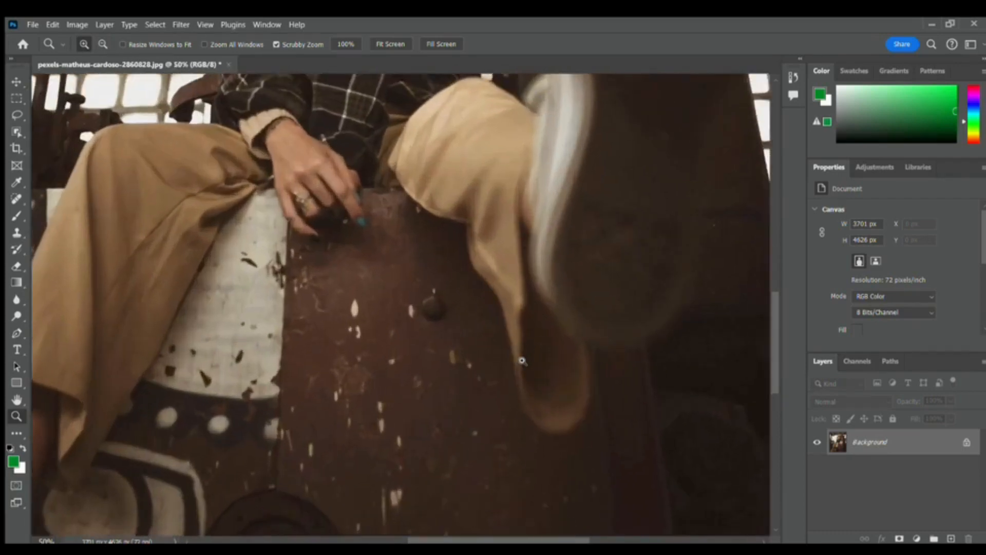
click(522, 361)
scroll(522, 362, down, 4)
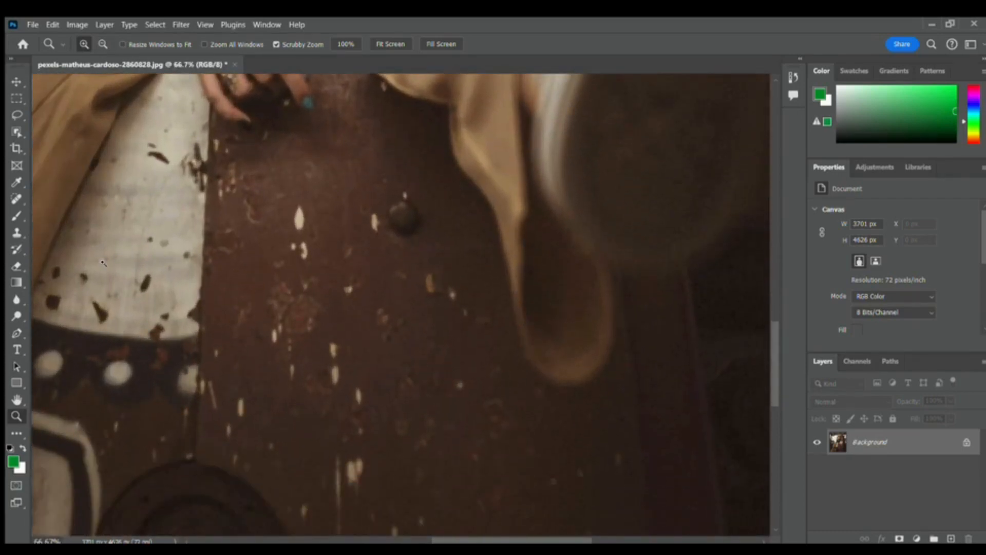
click(17, 299)
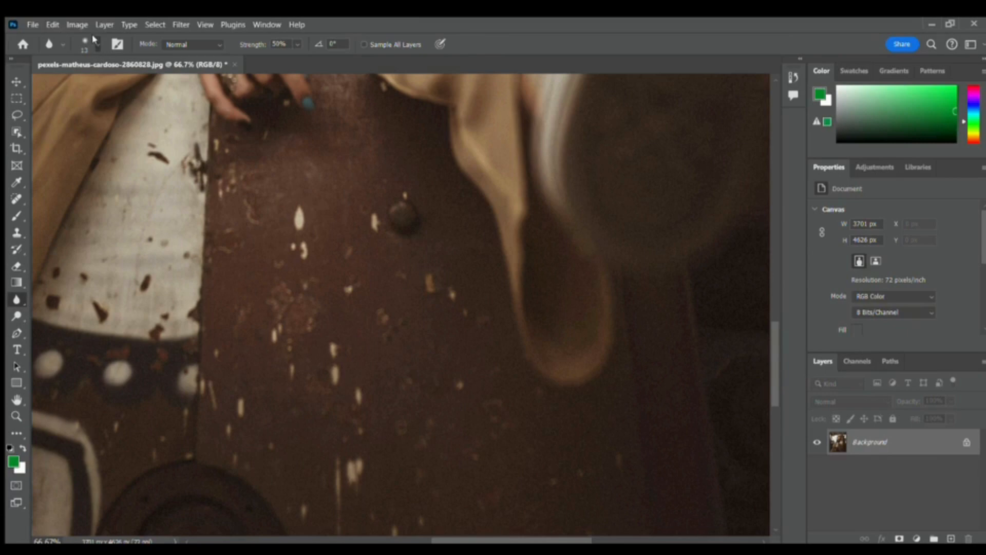
key(])
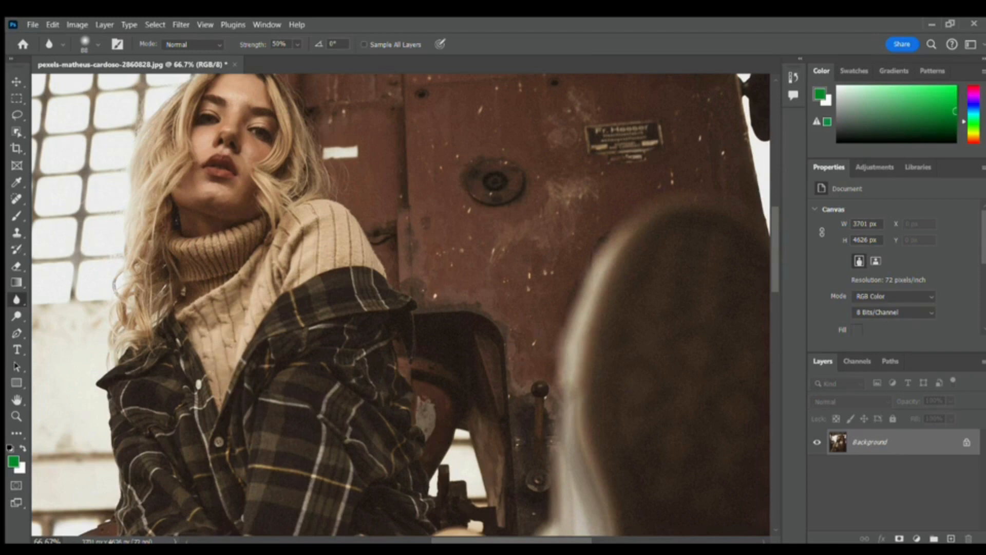
Lighten the raised shoe's sole with a downward Dodge stroke on the midtones at 50% exposure
click(11, 311)
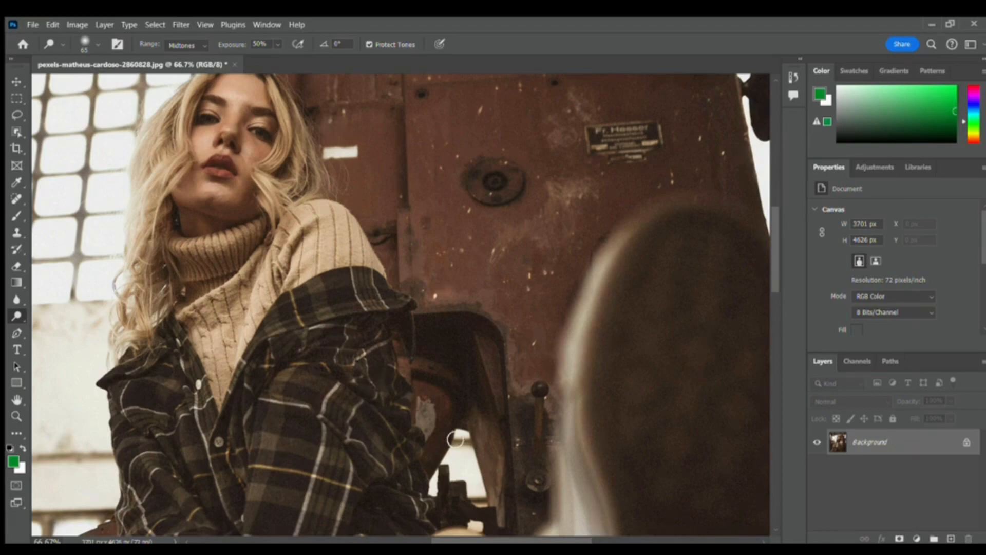
scroll(455, 439, down, 5)
scroll(455, 439, down, 2)
scroll(455, 439, up, 10)
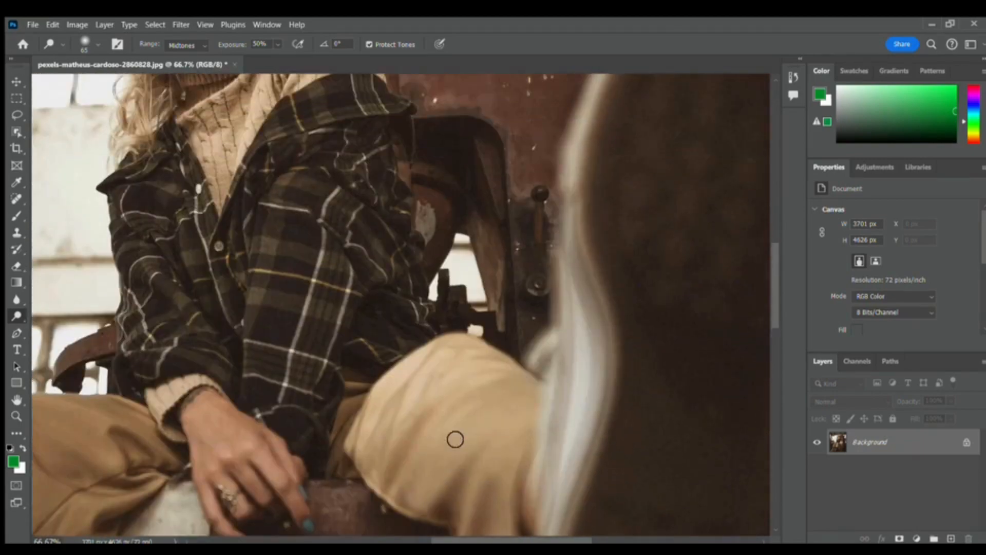
scroll(456, 439, left, 3)
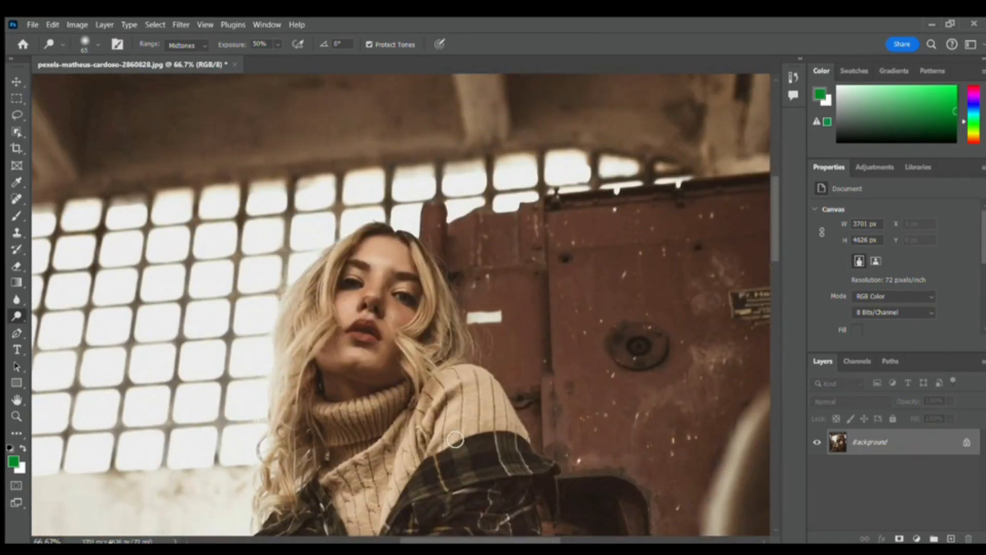
scroll(455, 439, right, 6)
scroll(455, 439, down, 3)
scroll(455, 439, down, 8)
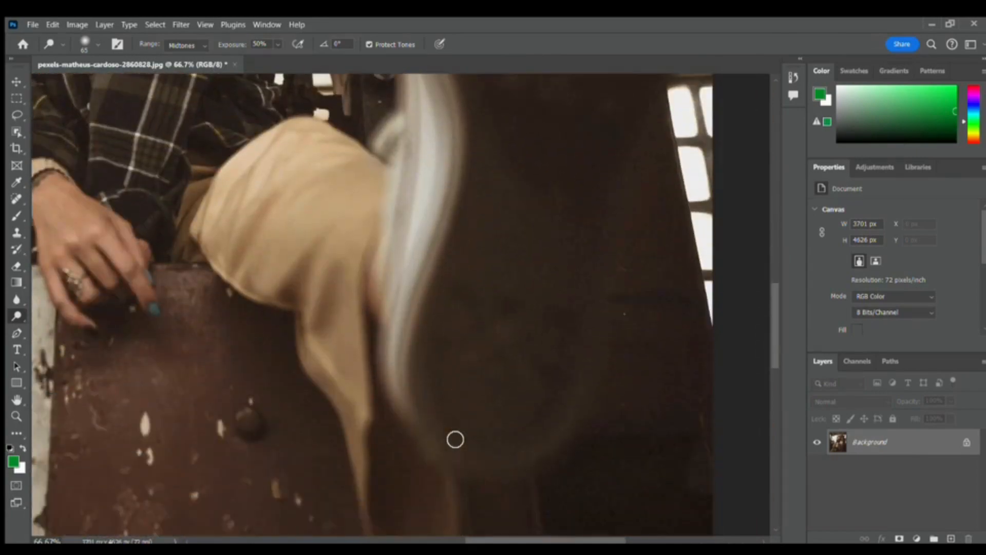
scroll(455, 440, up, 4)
scroll(455, 439, up, 1)
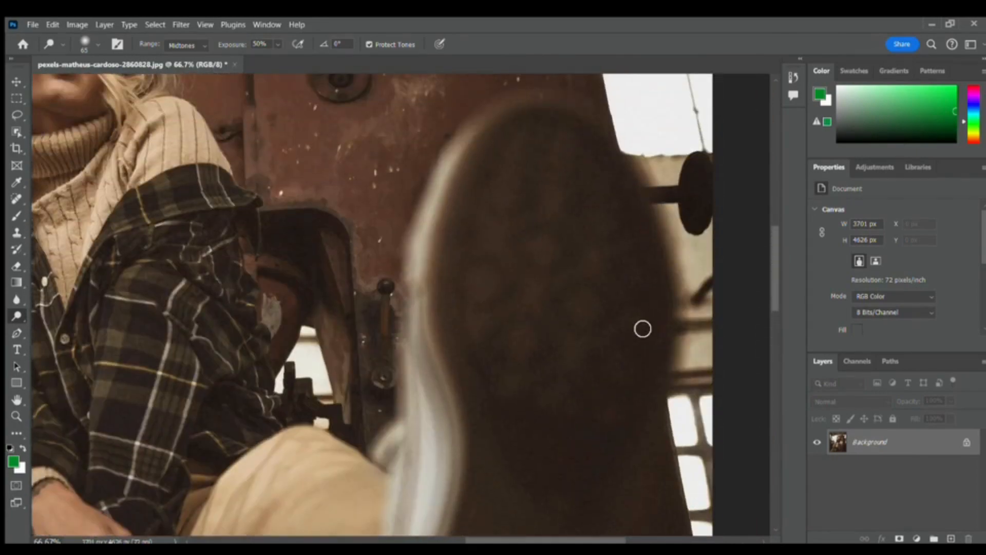
mouse_move(533, 243)
mouse_down()
mouse_move(549, 280)
mouse_move(518, 307)
mouse_move(546, 290)
mouse_move(560, 240)
mouse_move(563, 274)
mouse_move(442, 358)
mouse_move(477, 330)
mouse_move(499, 358)
mouse_move(456, 377)
mouse_move(582, 267)
mouse_move(623, 261)
mouse_move(615, 247)
mouse_move(419, 374)
mouse_move(421, 307)
mouse_move(622, 165)
mouse_move(512, 249)
mouse_move(547, 287)
mouse_move(451, 337)
mouse_move(601, 248)
mouse_move(567, 317)
mouse_move(691, 176)
mouse_move(645, 185)
mouse_move(539, 245)
mouse_move(478, 304)
mouse_move(517, 251)
mouse_move(460, 297)
mouse_move(573, 227)
mouse_move(475, 323)
mouse_move(675, 222)
mouse_move(617, 252)
mouse_move(506, 342)
mouse_move(581, 254)
mouse_move(433, 366)
mouse_move(536, 288)
mouse_move(454, 386)
mouse_move(520, 355)
mouse_move(507, 366)
mouse_move(570, 476)
mouse_up()
Show the Pen tool, and add green 300 pt Myriad Pro placeholder text "Lorem Ipsum" over the metal panel beside the woman
click(16, 333)
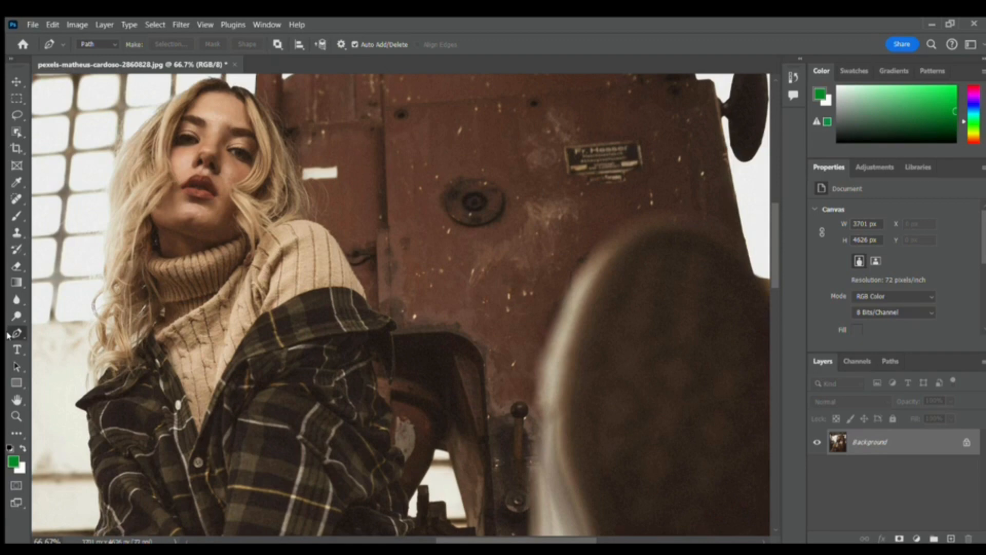
click(16, 350)
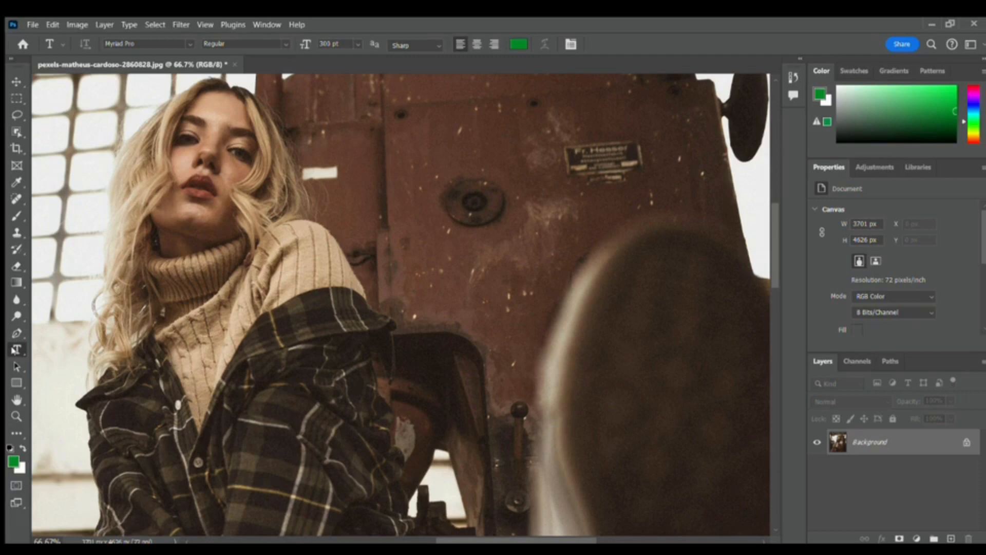
click(378, 200)
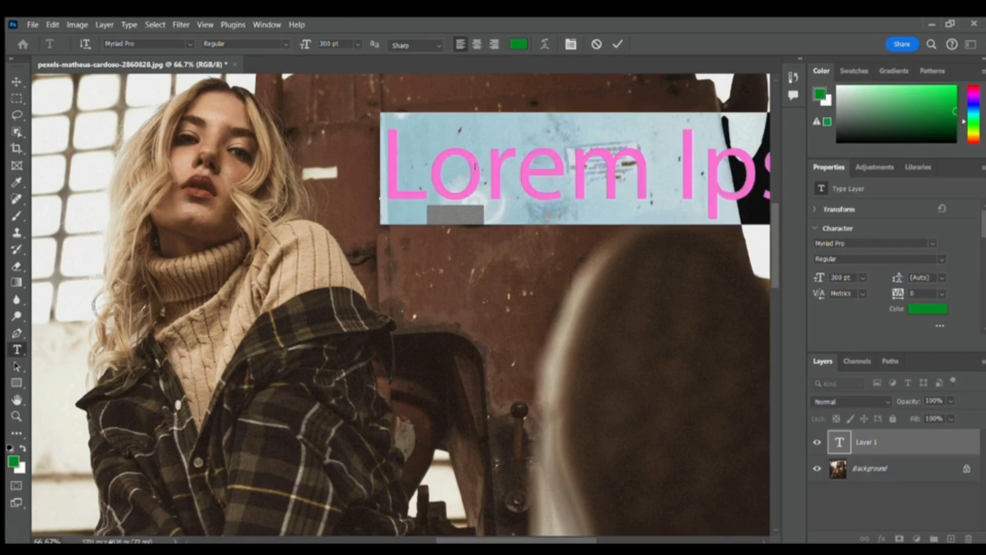
scroll(474, 166, right, 5)
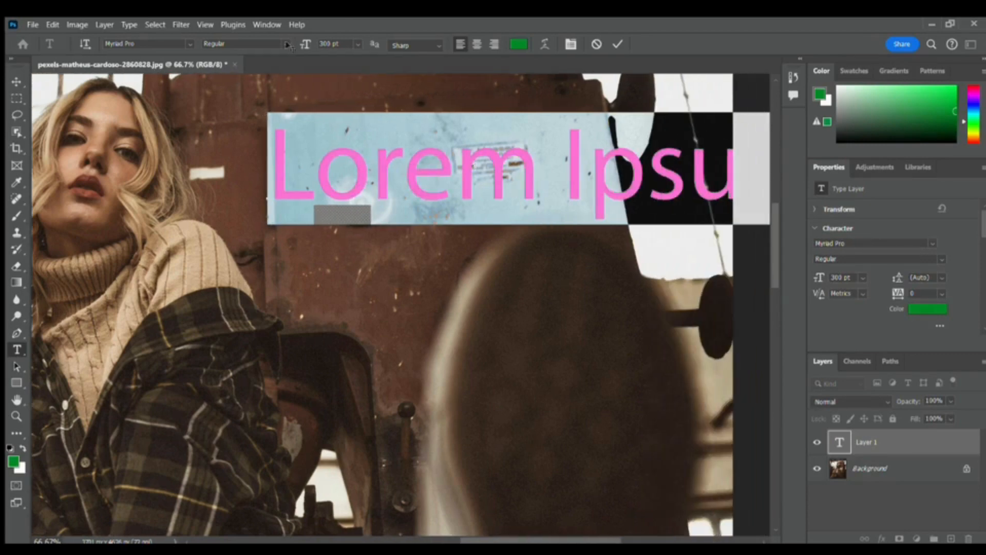
Move the "Lorem Ipsum" text down so it spans the plaid jacket and the shoe sole
click(17, 81)
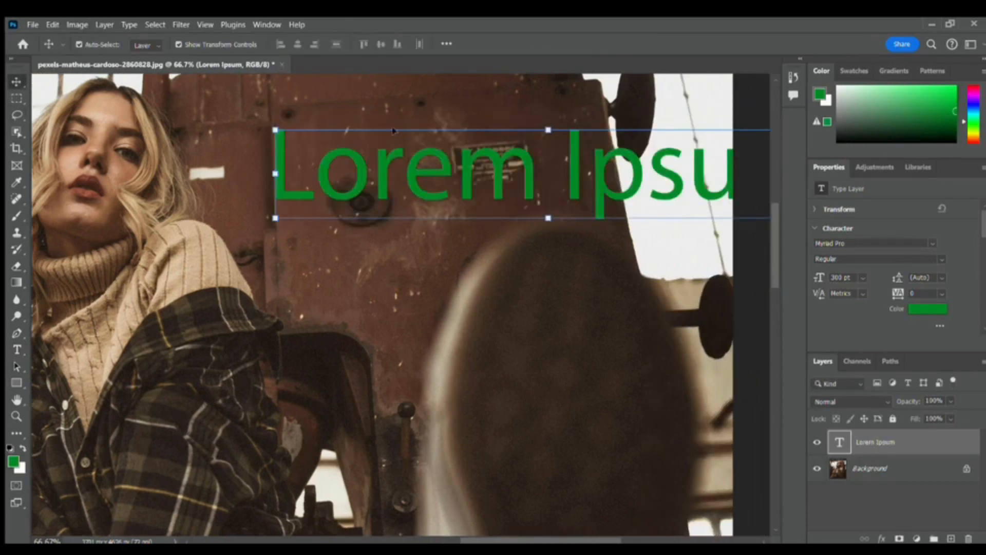
drag(388, 131, 212, 110)
drag(169, 162, 219, 368)
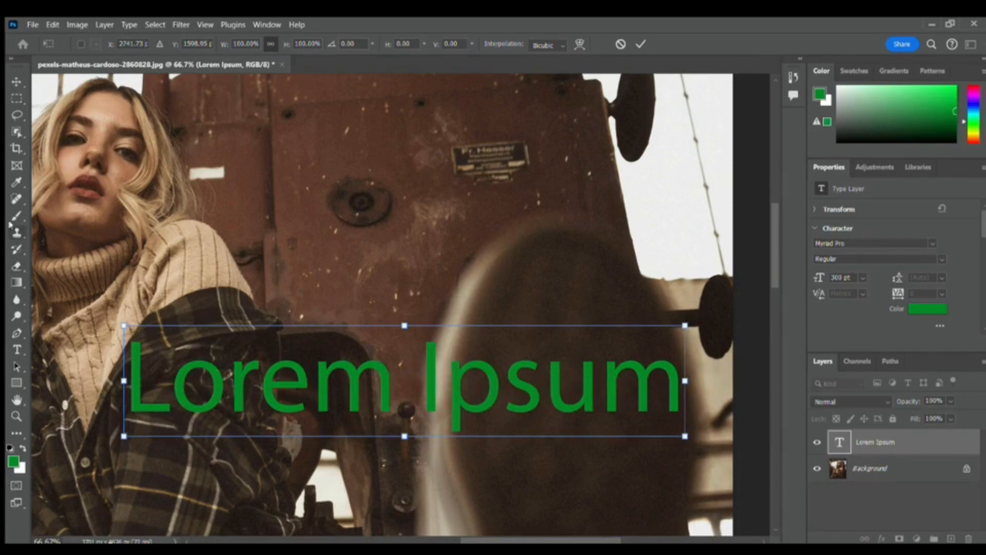
Sample the light beige of the woman's sweater with the Eyedropper as the foreground colour
click(21, 183)
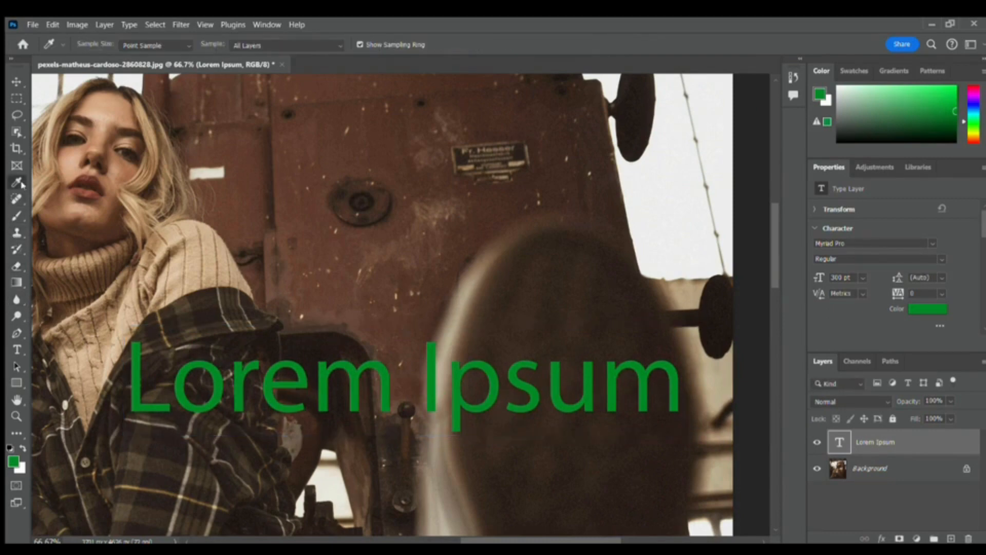
click(377, 286)
drag(375, 286, 217, 268)
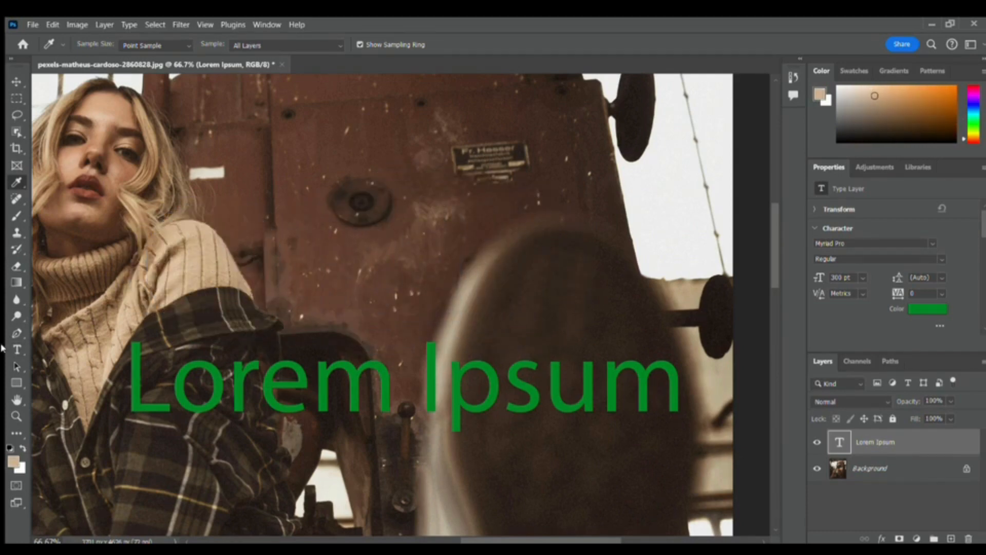
Recolour the whole "Lorem Ipsum" text with the beige foreground colour
click(17, 349)
click(220, 396)
key(ctrl+a)
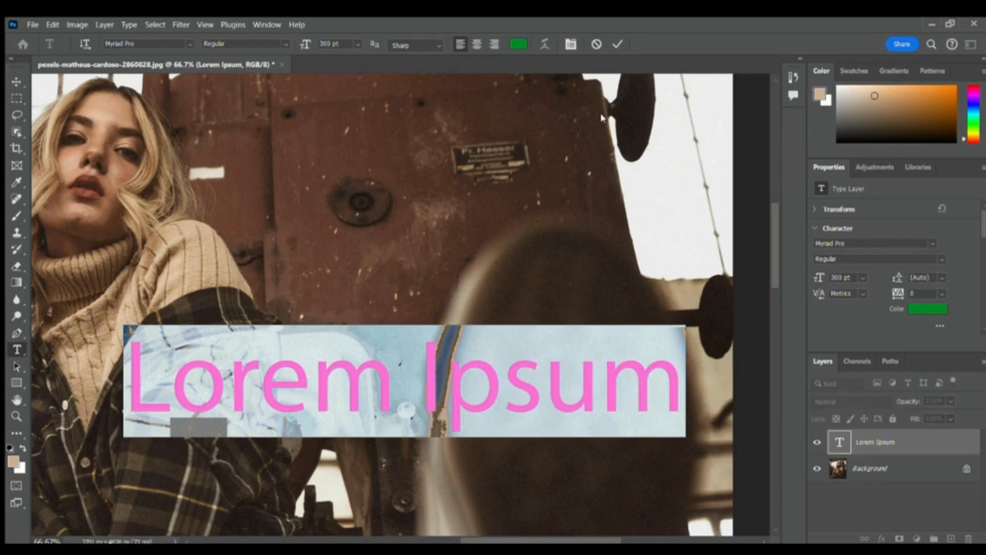
key(alt+BackSpace)
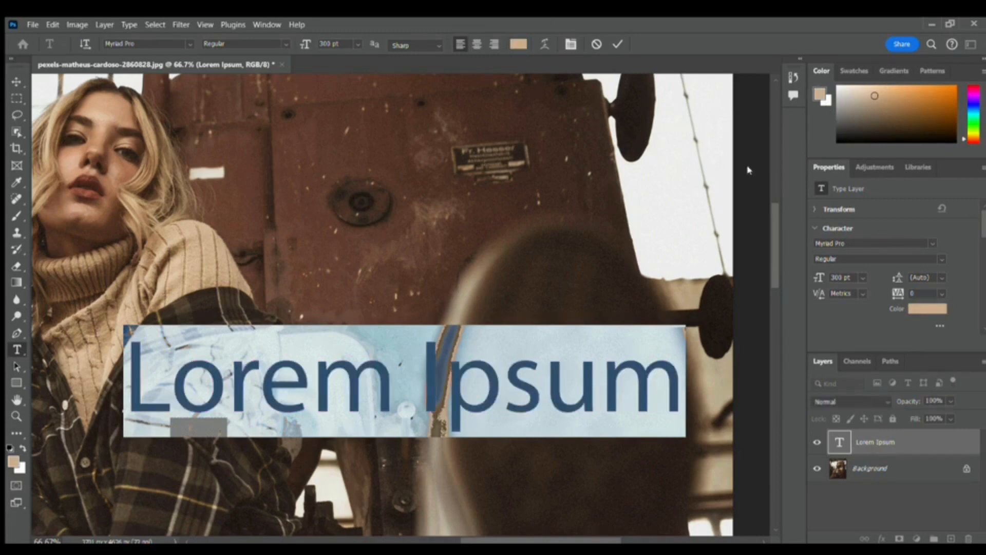
click(656, 179)
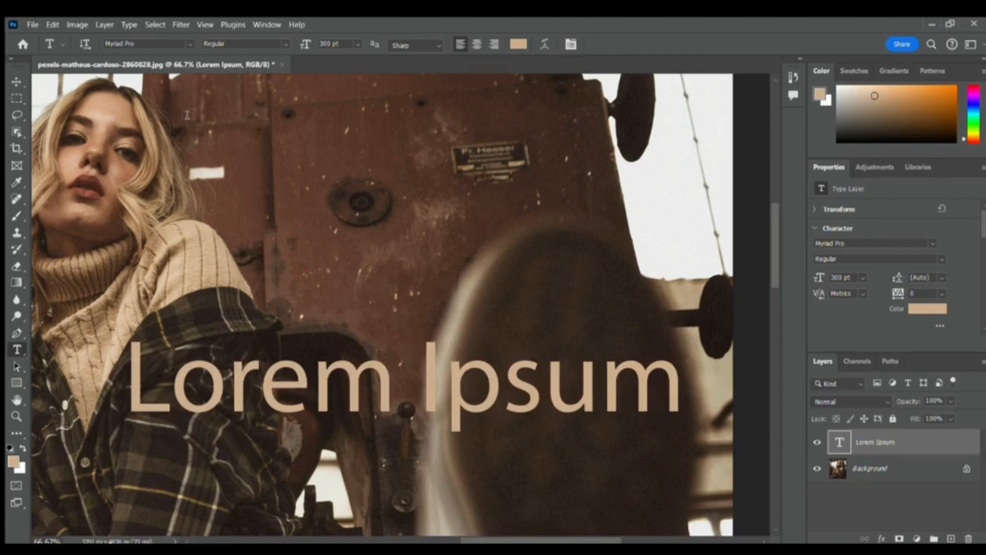
Choose the Zoom tool in zoom-in mode
scroll(185, 116, right, 3)
scroll(262, 245, right, 3)
scroll(383, 291, left, 7)
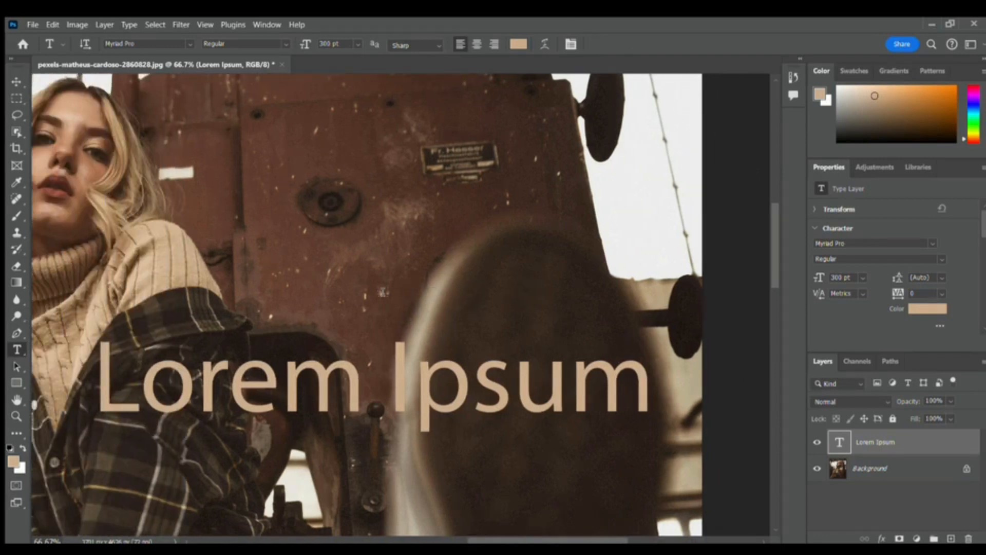
click(12, 413)
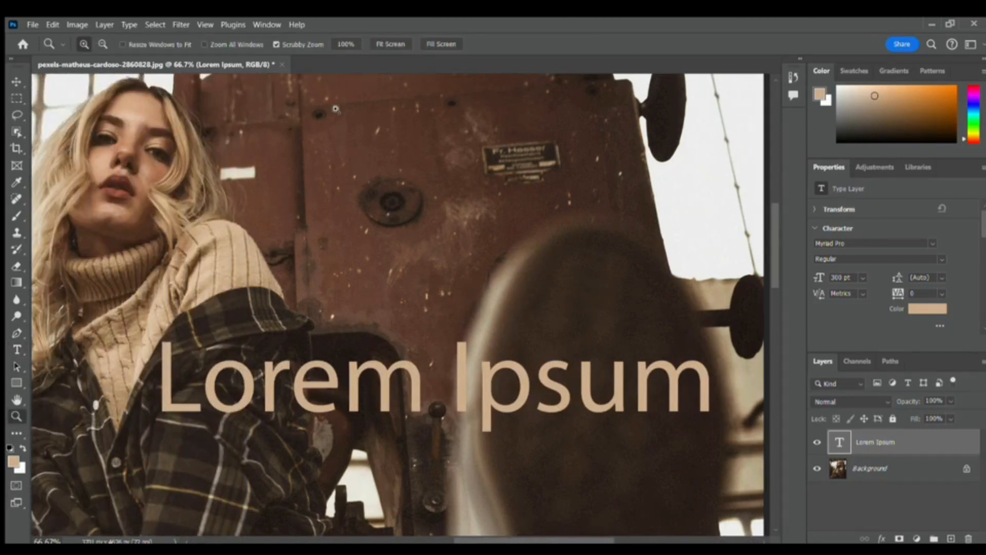
Zoom out on the photo with the Zoom tool to 25%
click(102, 44)
click(280, 234)
click(280, 234)
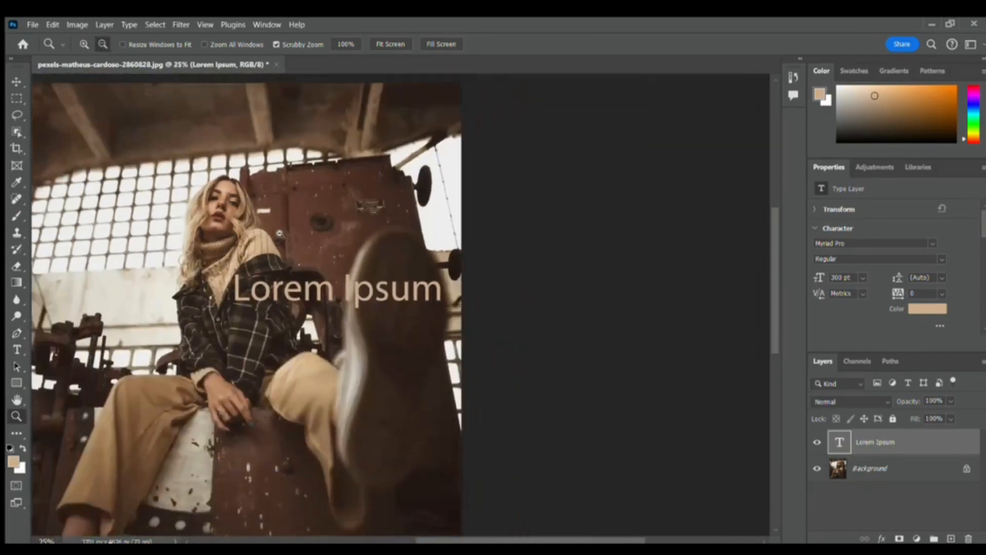
Select the "Lorem Ipsum" text layer with the Move tool active and delete it
click(17, 81)
click(473, 437)
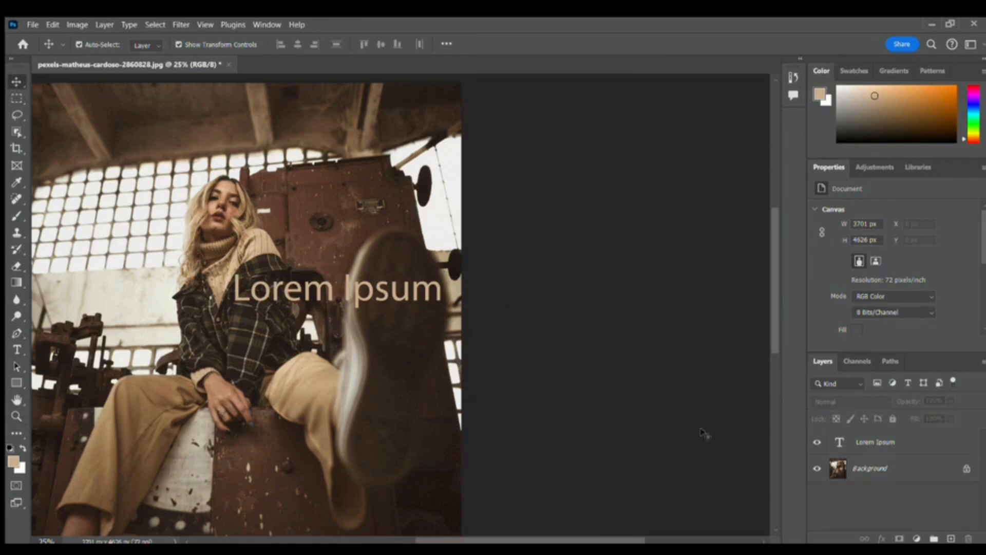
click(883, 440)
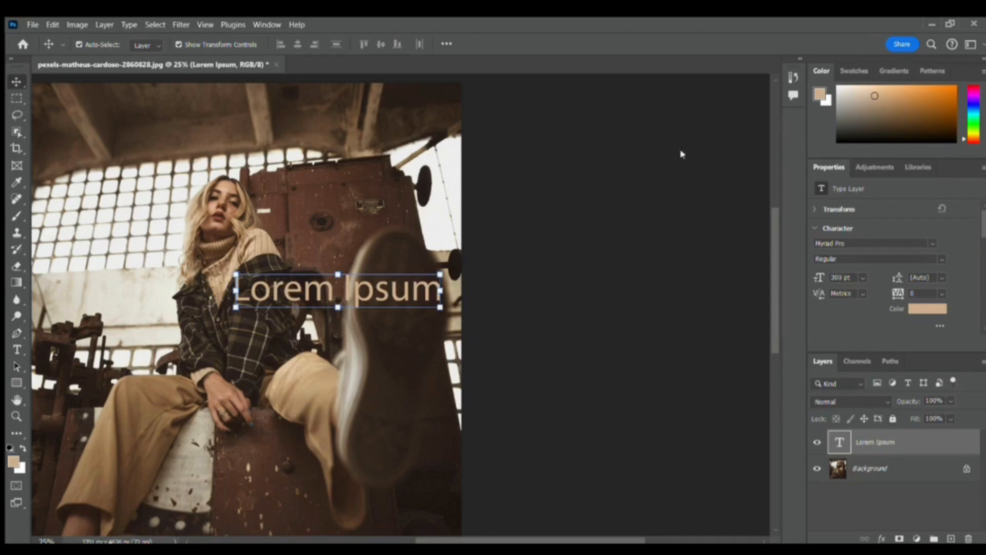
key(Delete)
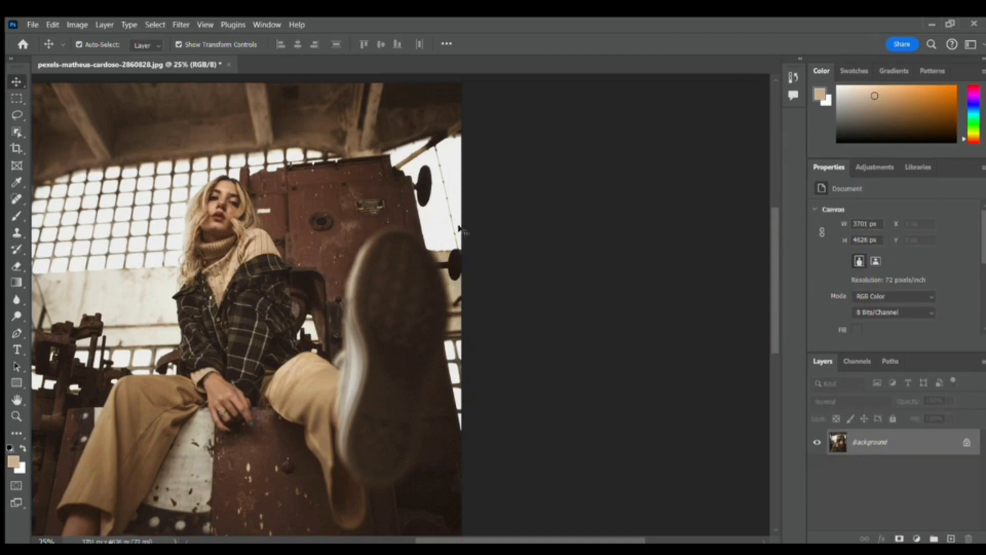
Draw a tall beige rectangle about 513 by 2202 px beside the woman, and try a second shape over the red machine
scroll(554, 344, left, 4)
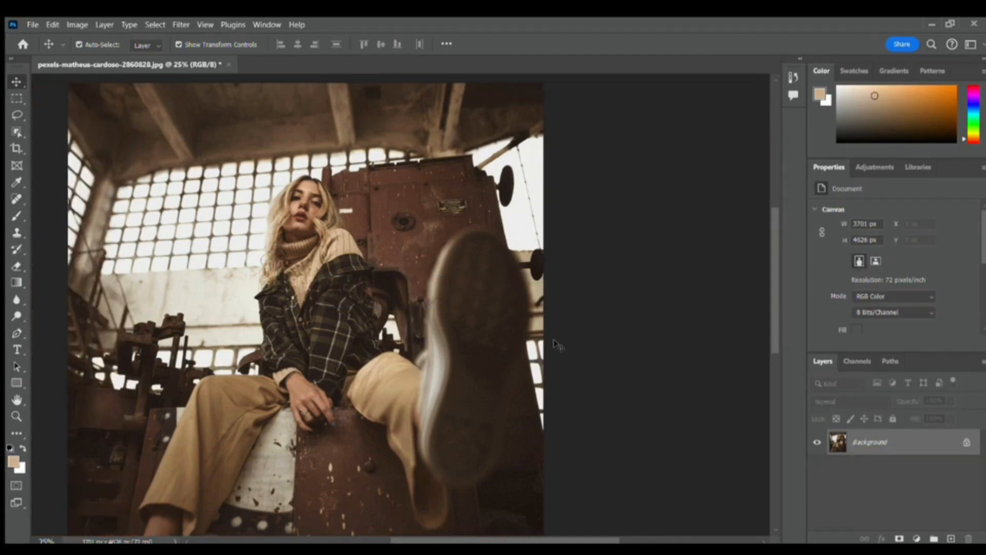
scroll(558, 344, left, 5)
click(16, 366)
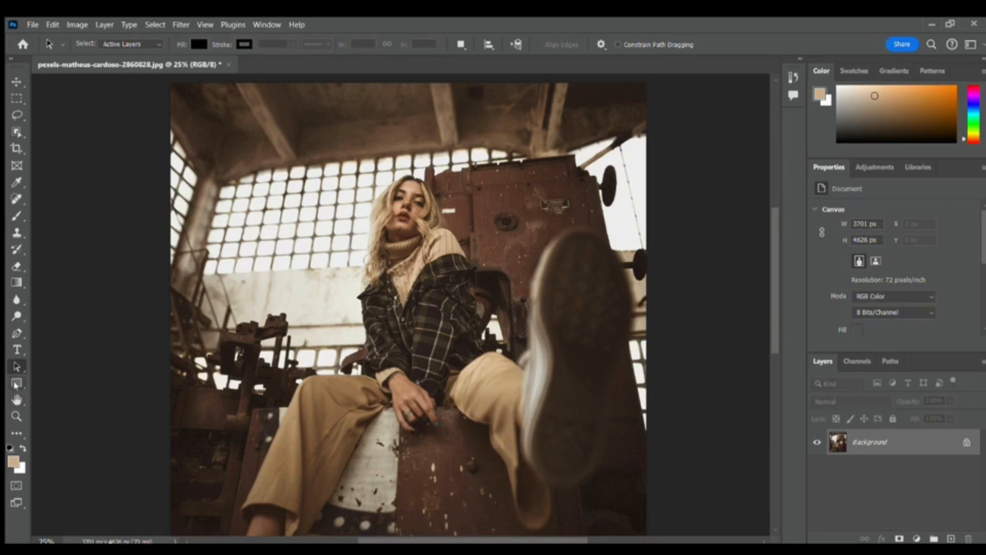
click(17, 383)
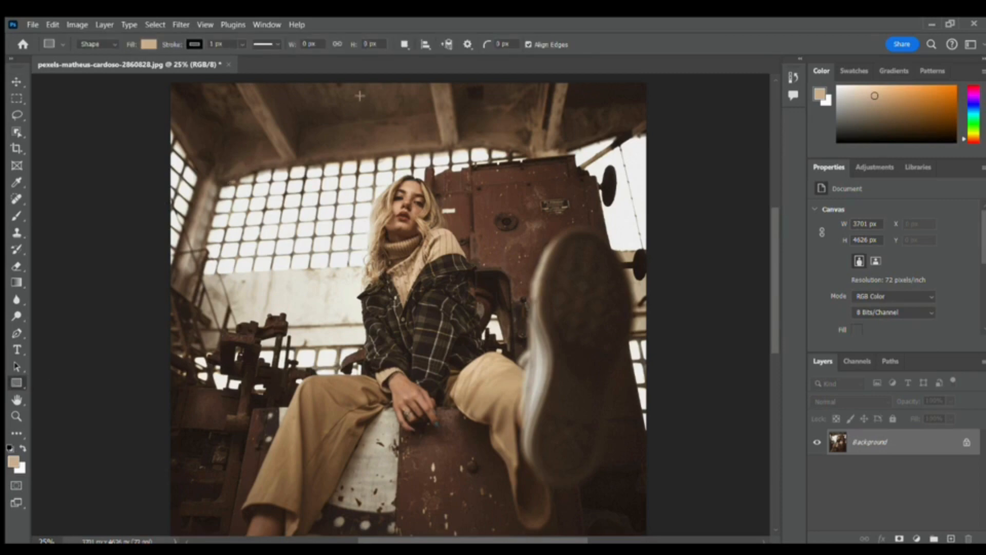
drag(215, 136, 280, 419)
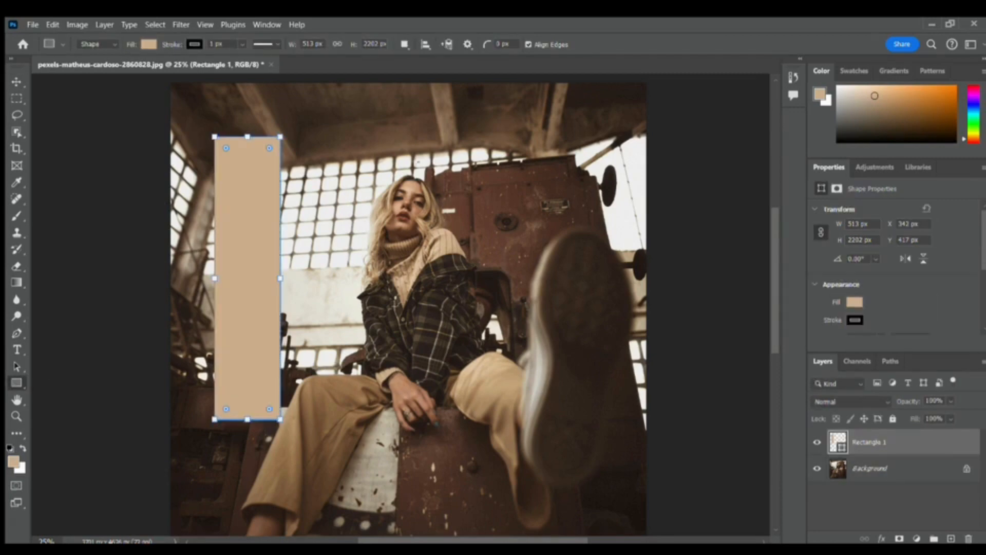
drag(477, 136, 620, 282)
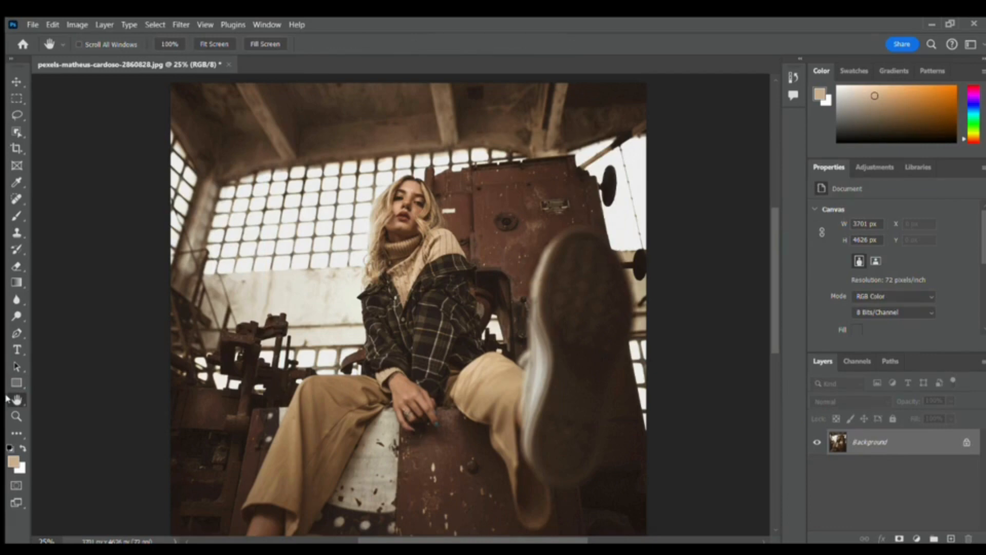
Pan the photo with the Hand tool and zoom in on the plaid jacket to 200%
drag(237, 325, 196, 248)
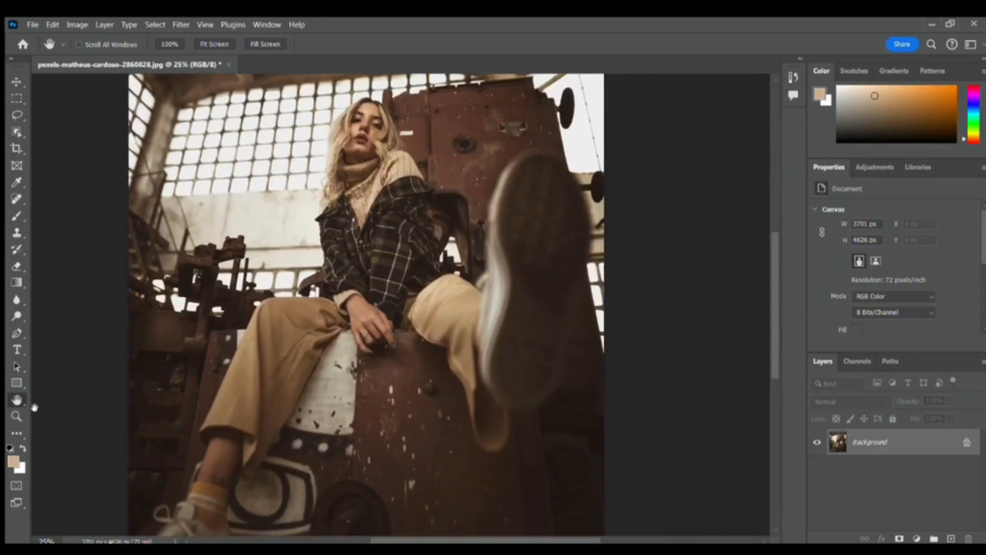
drag(334, 333, 340, 405)
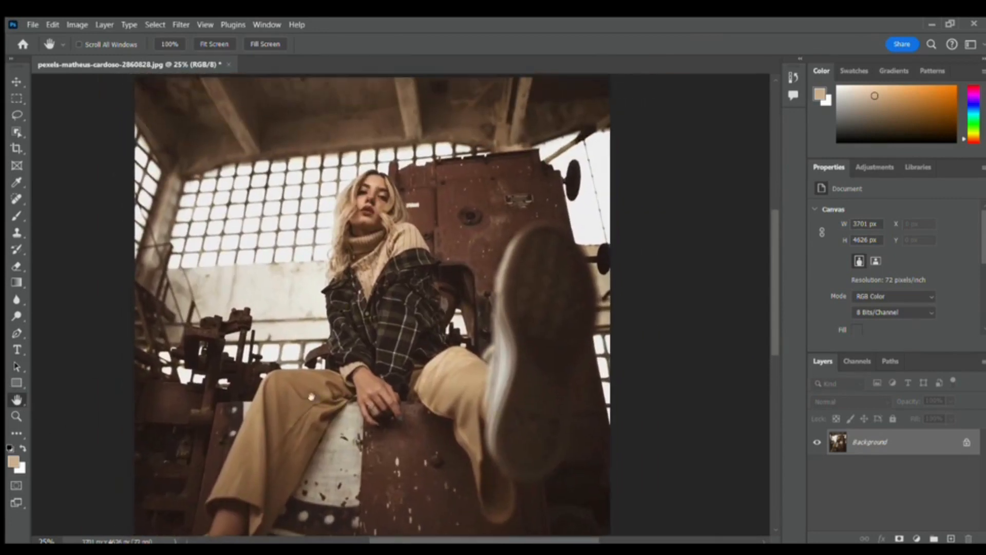
click(17, 416)
click(82, 44)
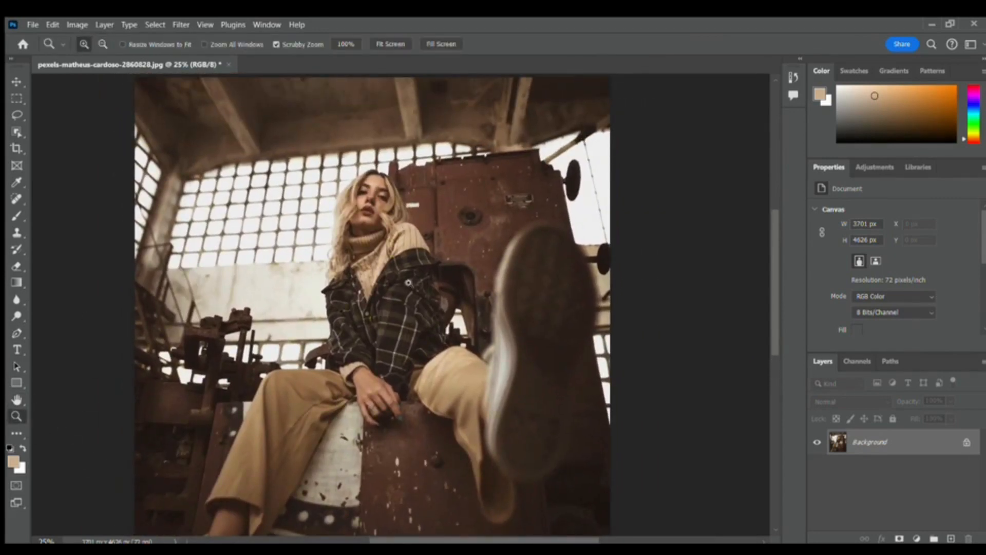
drag(408, 283, 408, 283)
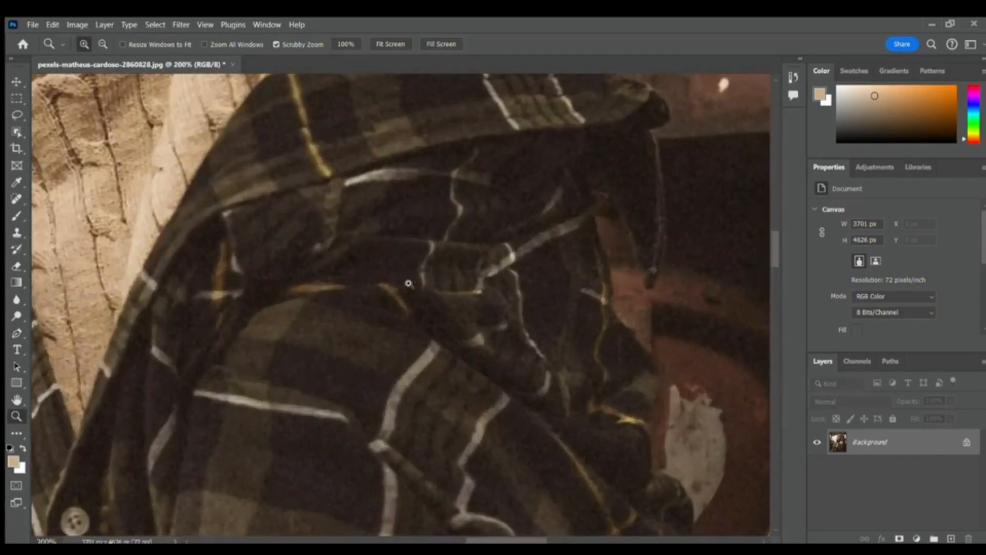
Pan across the enlarged photo with the Hand tool from the plaid jacket to the edge of the shoe sole
click(17, 399)
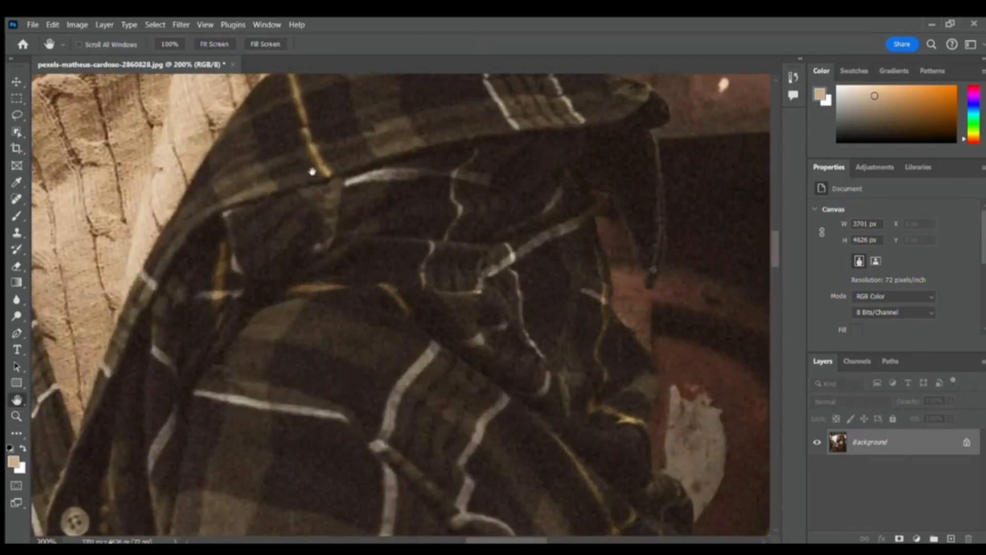
drag(313, 171, 529, 478)
drag(347, 172, 421, 430)
drag(383, 241, 465, 428)
drag(560, 436, 323, 244)
drag(729, 493, 6, 141)
drag(429, 352, 249, 247)
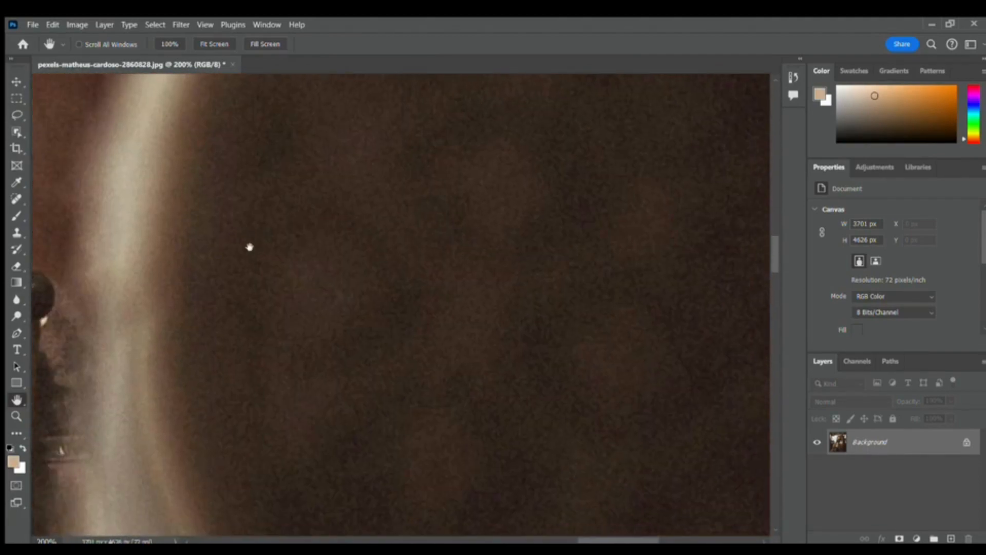
Zoom out from the shoe sole with the Zoom tool until the photo is at 25%
click(14, 417)
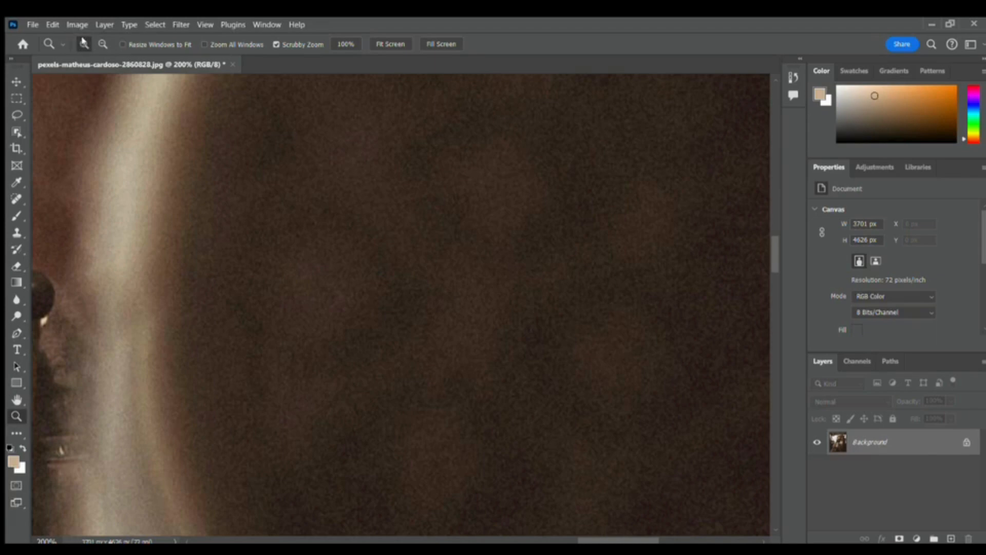
click(104, 44)
click(183, 186)
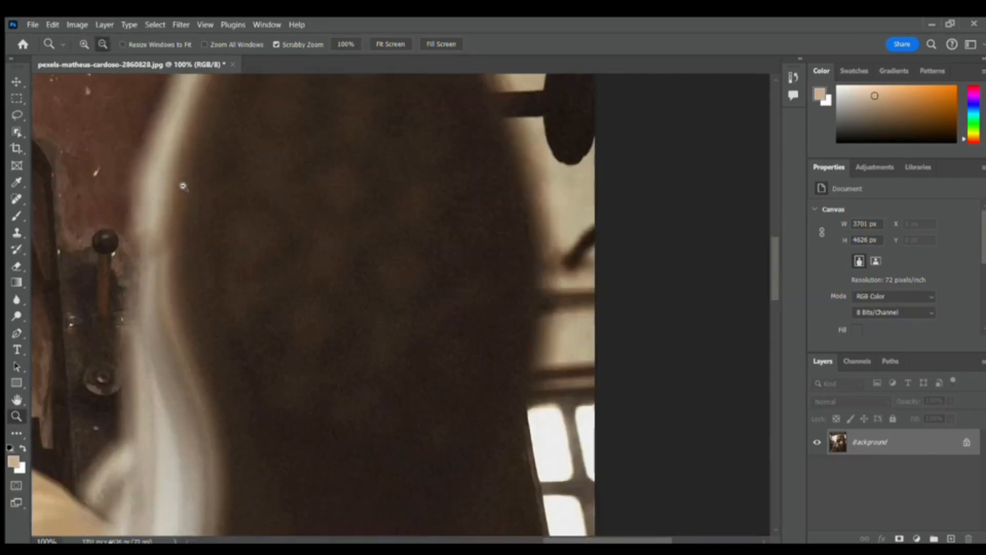
click(183, 186)
click(184, 185)
click(184, 186)
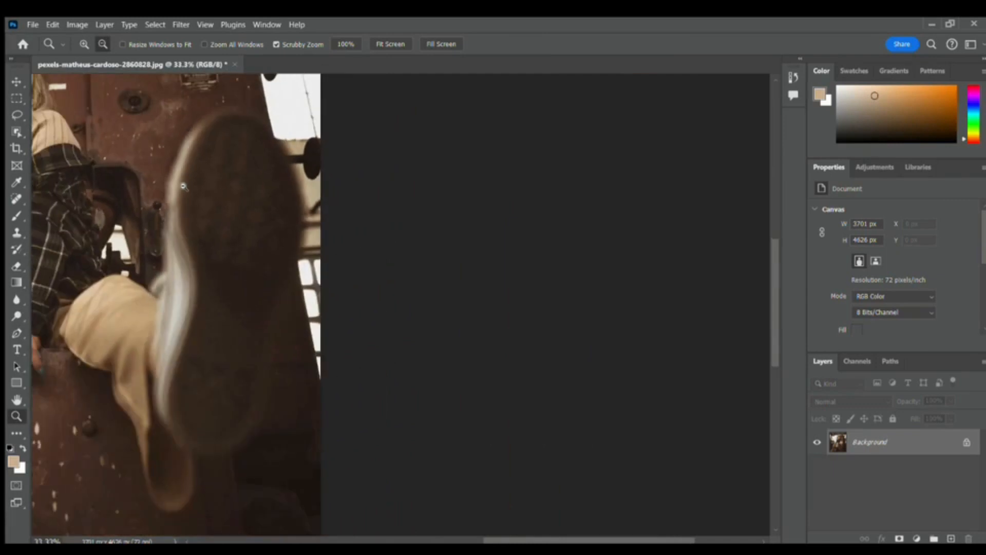
click(183, 186)
Zoom in to 33.3% and pan the photo with the Hand tool to bring the woman to the middle of the view
click(83, 44)
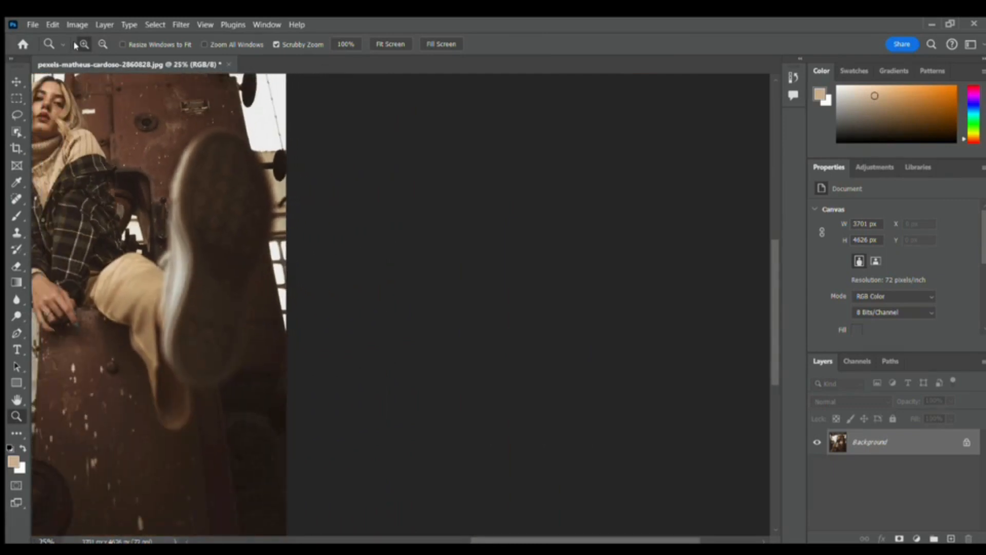
click(144, 178)
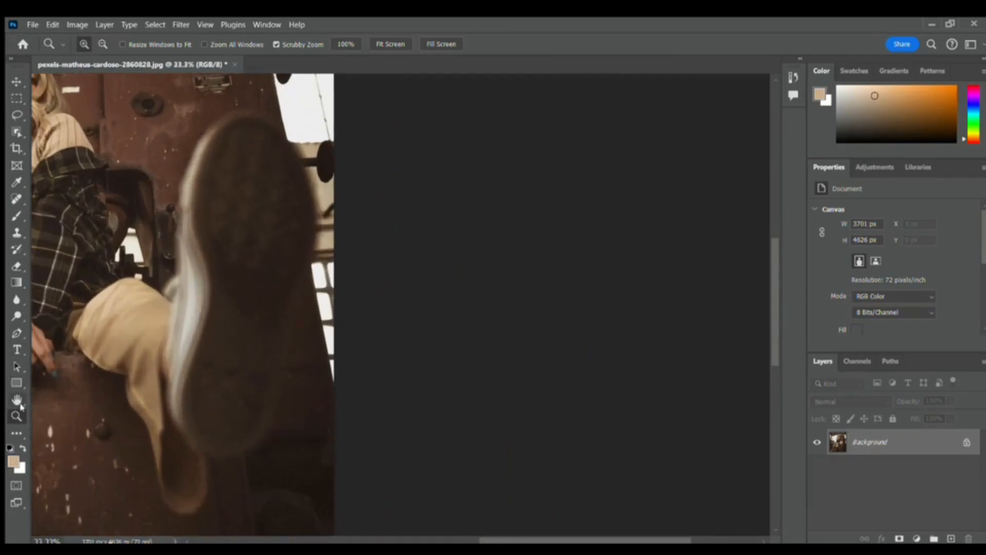
click(15, 384)
click(16, 399)
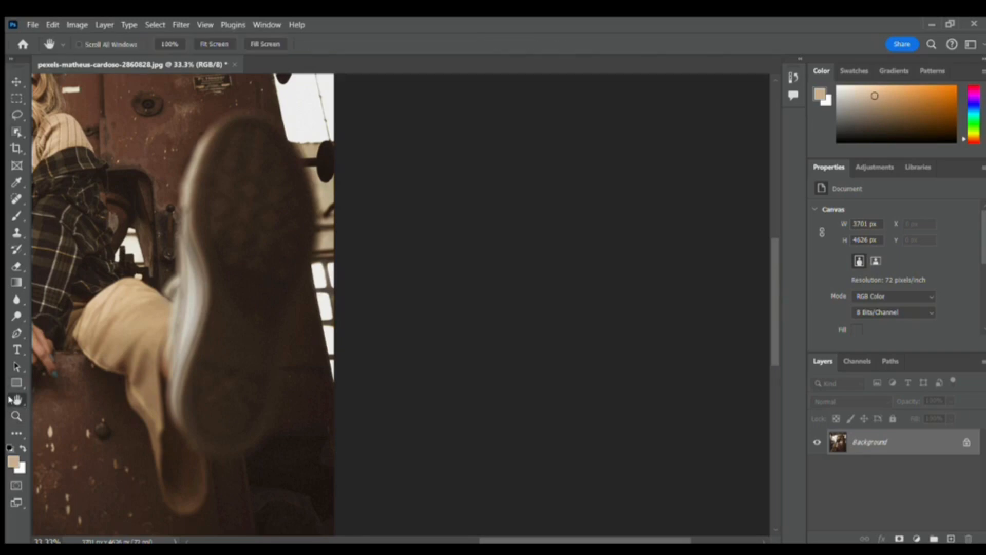
drag(99, 267, 472, 353)
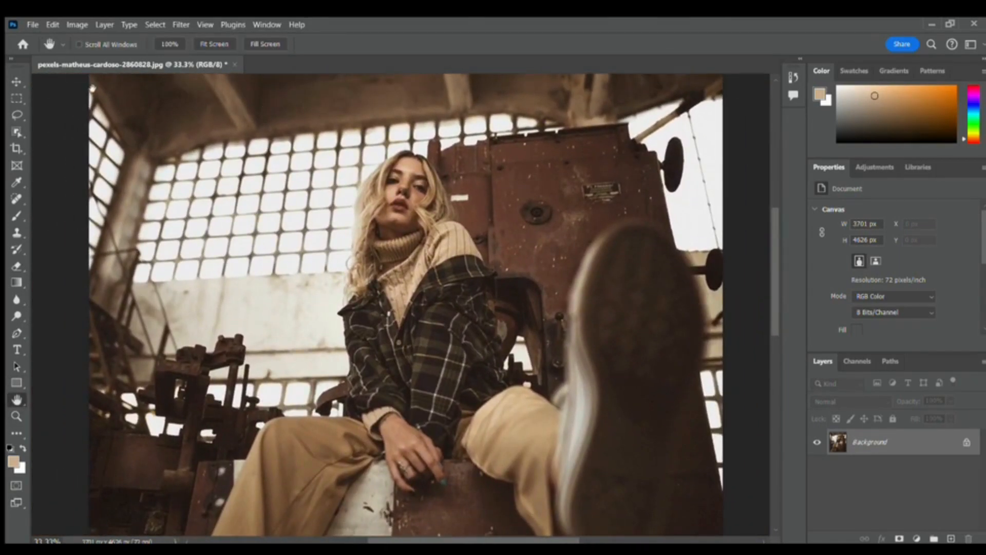
click(11, 417)
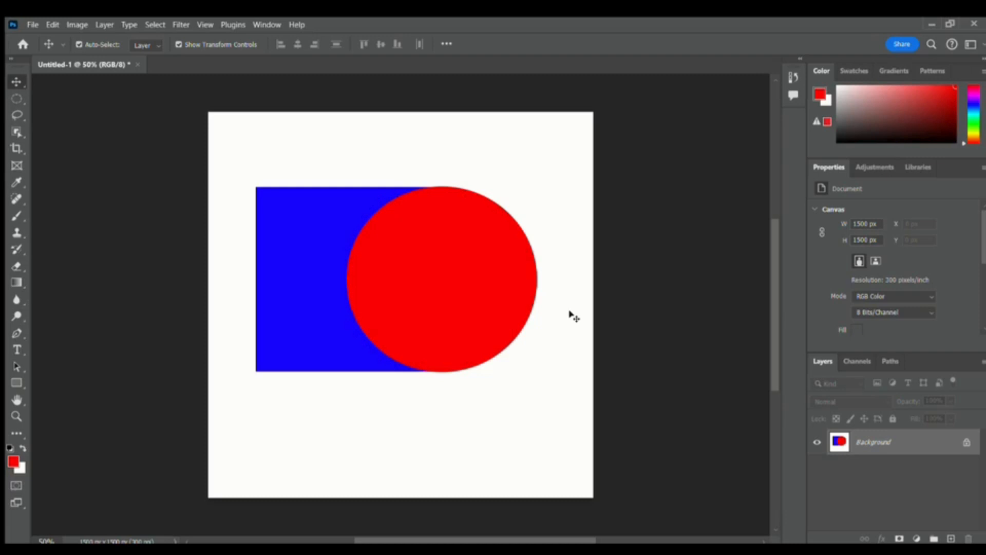
Undo the red circle and the blue square on the Untitled-1 canvas
key(ctrl+z)
key(ctrl+z)
key(ctrl+z)
key(ctrl+z)
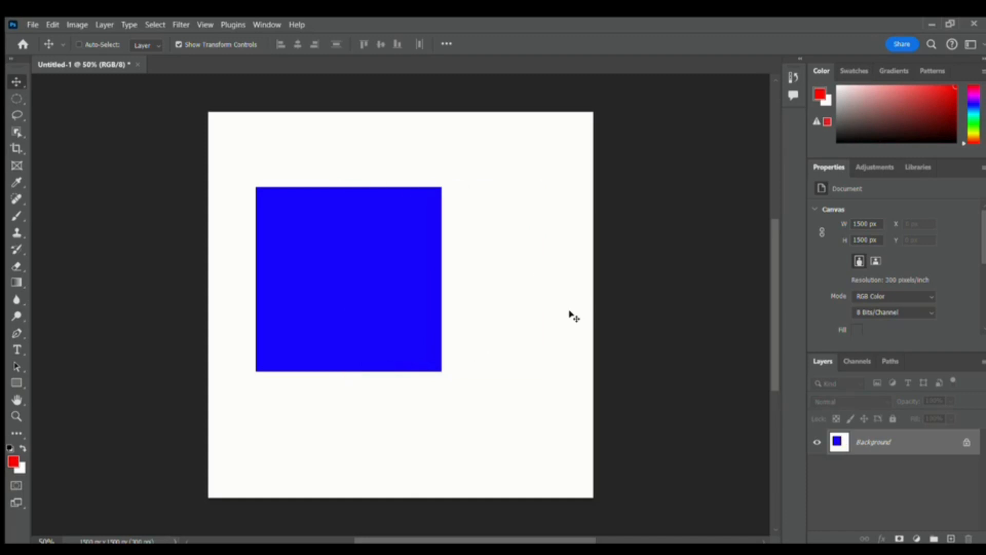
key(ctrl+z)
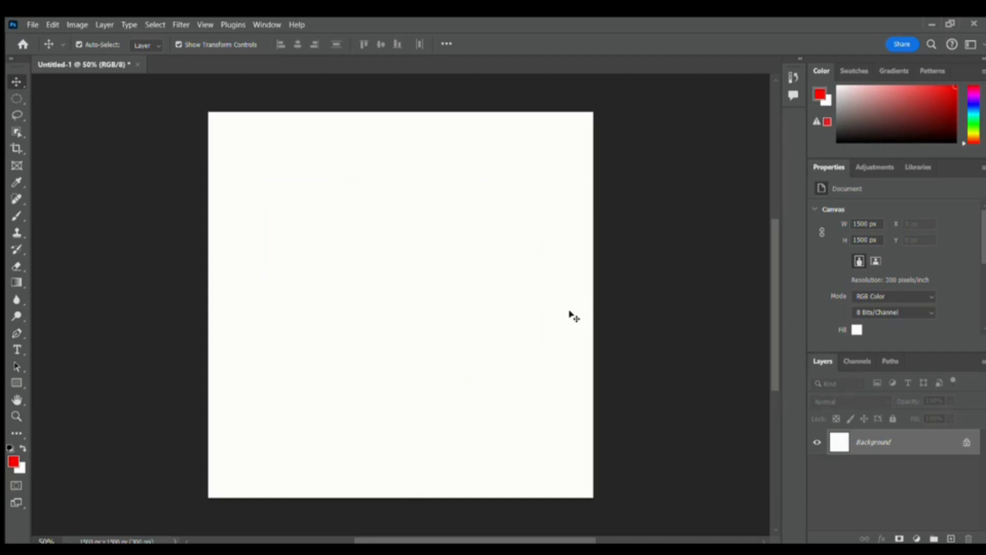
click(15, 385)
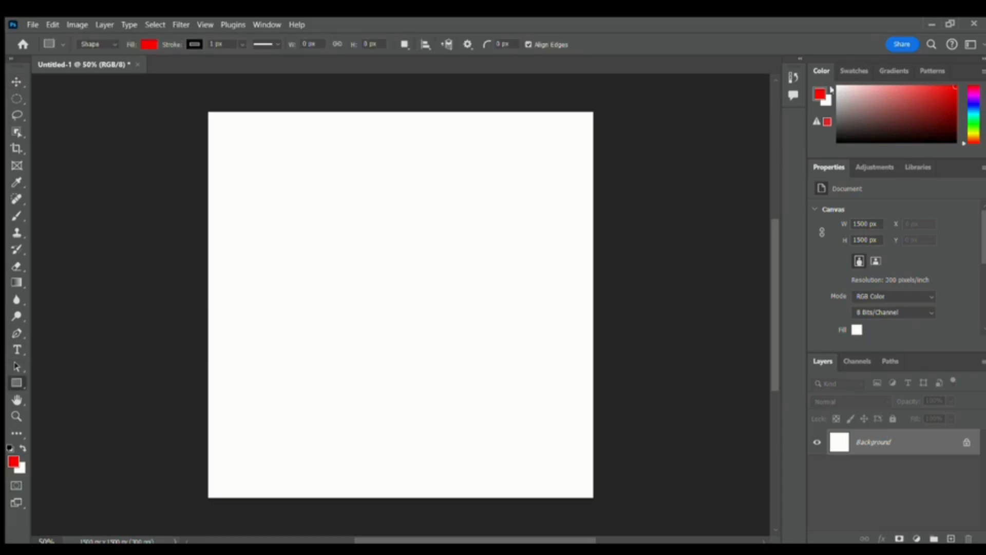
drag(974, 112, 974, 100)
click(918, 121)
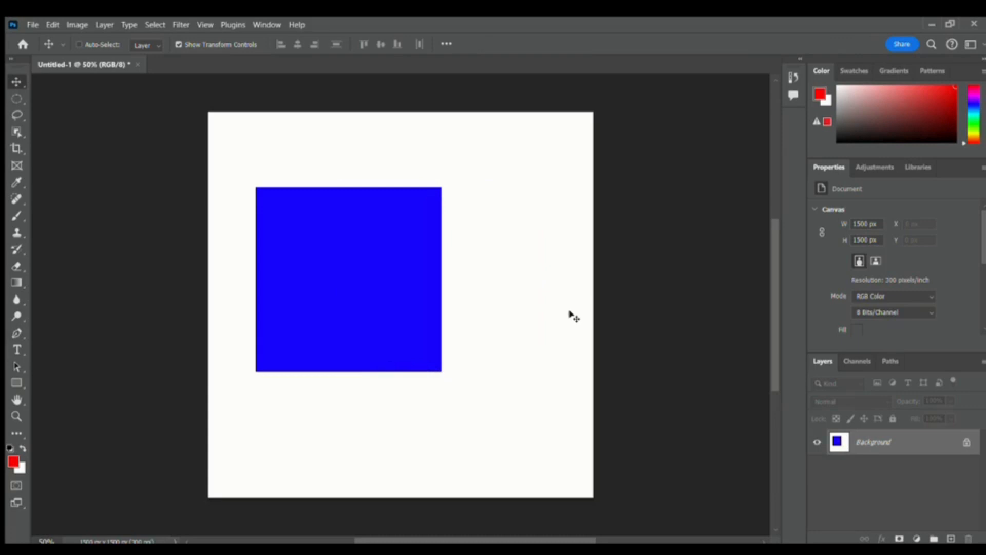
Undo the blue square to clear the white canvas
key(ctrl+z)
key(ctrl+z)
key(ctrl+z)
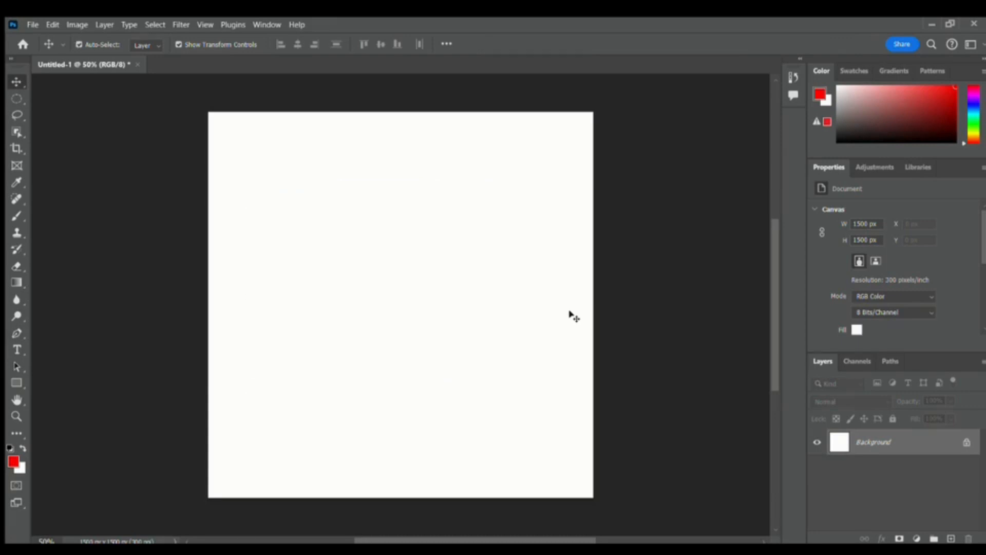
Set the fill colour to blue and draw a 630 by 630 px square with the Rectangle tool, slightly left of the canvas centre
click(15, 384)
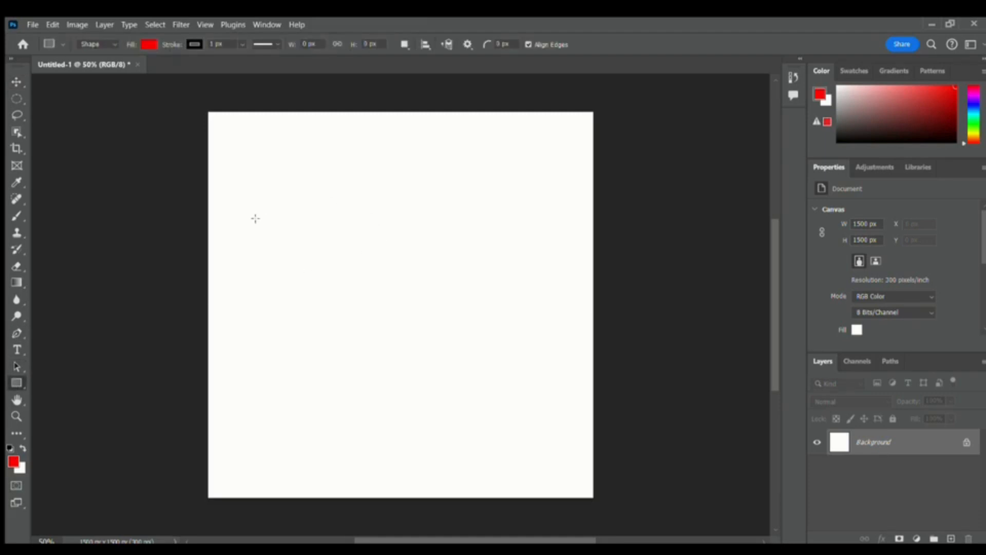
drag(974, 114, 974, 101)
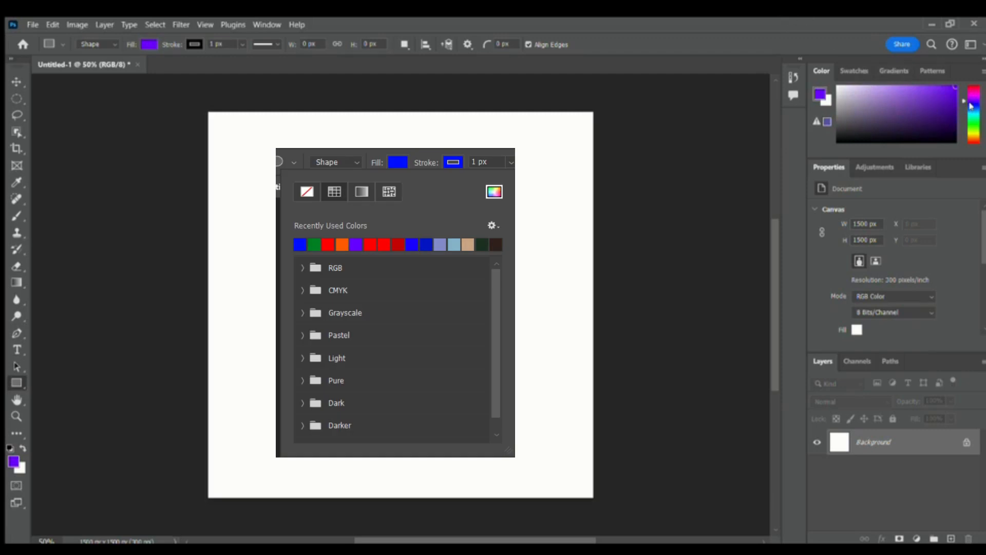
key(i)
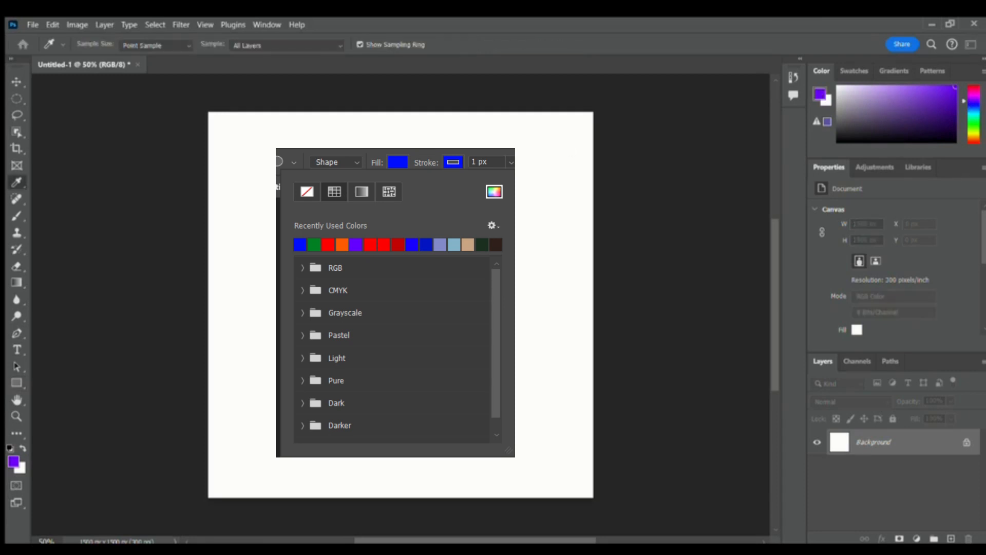
key(u)
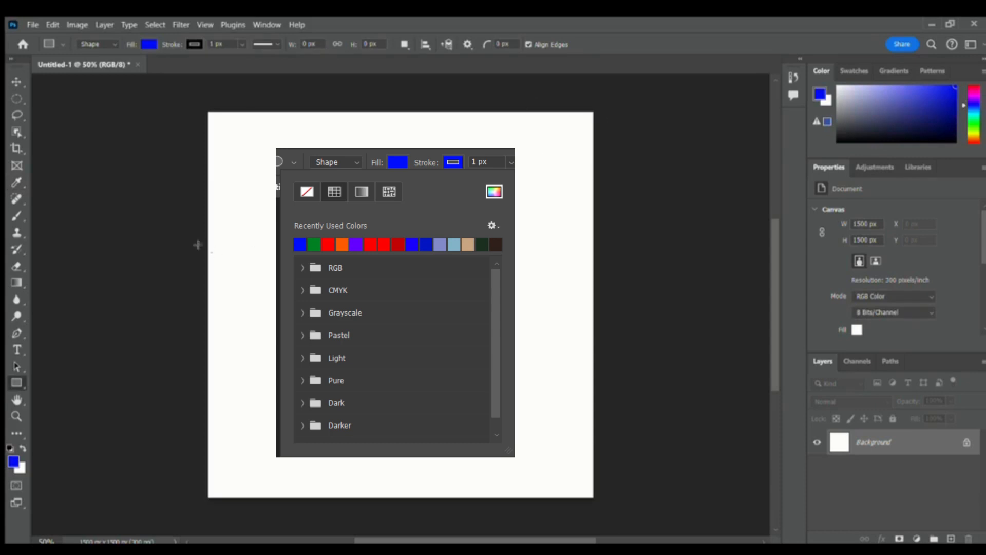
click(244, 212)
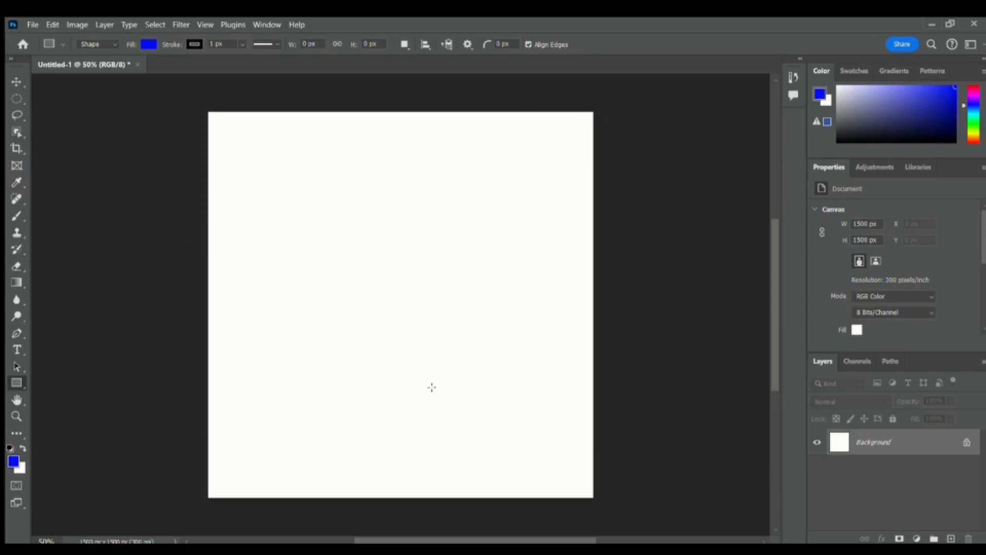
drag(264, 220, 426, 433)
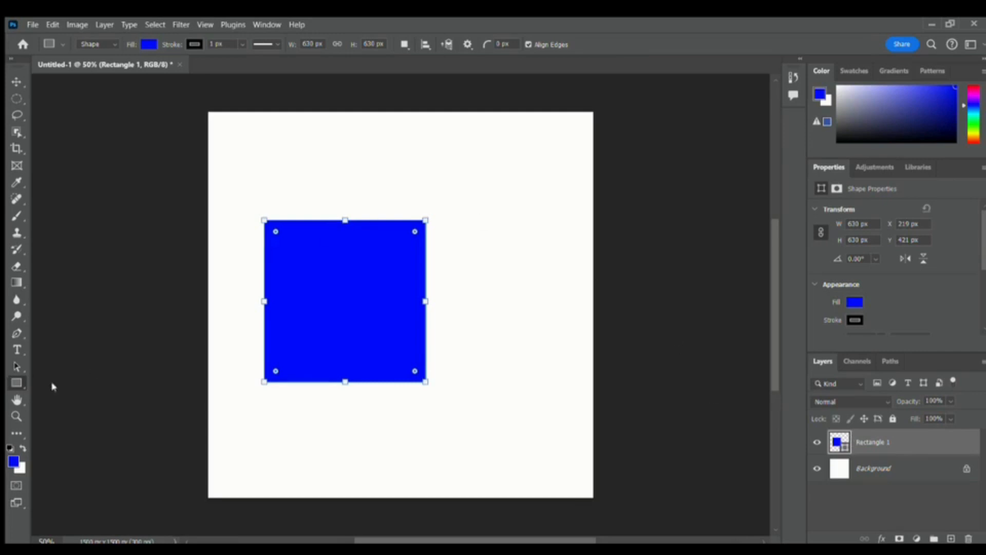
Draw a 686 by 686 px circle with the Ellipse tool beside the blue square and make its fill and stroke red
key(shift+u)
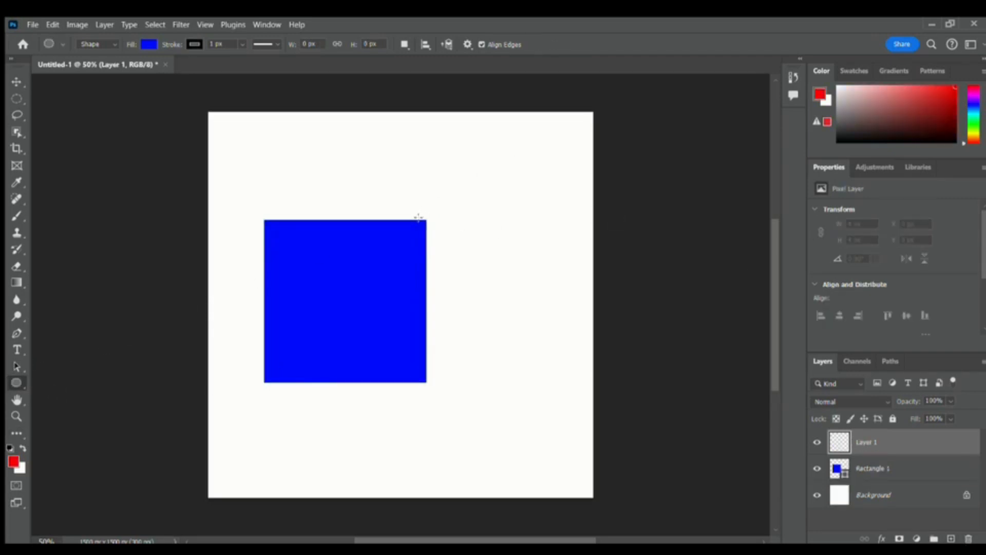
drag(422, 225, 597, 446)
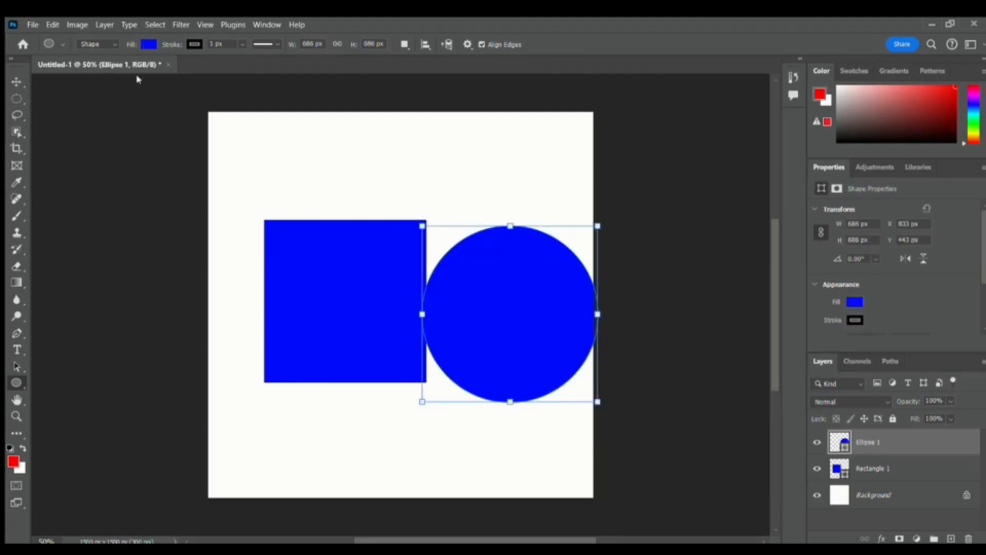
key(alt+BackSpace)
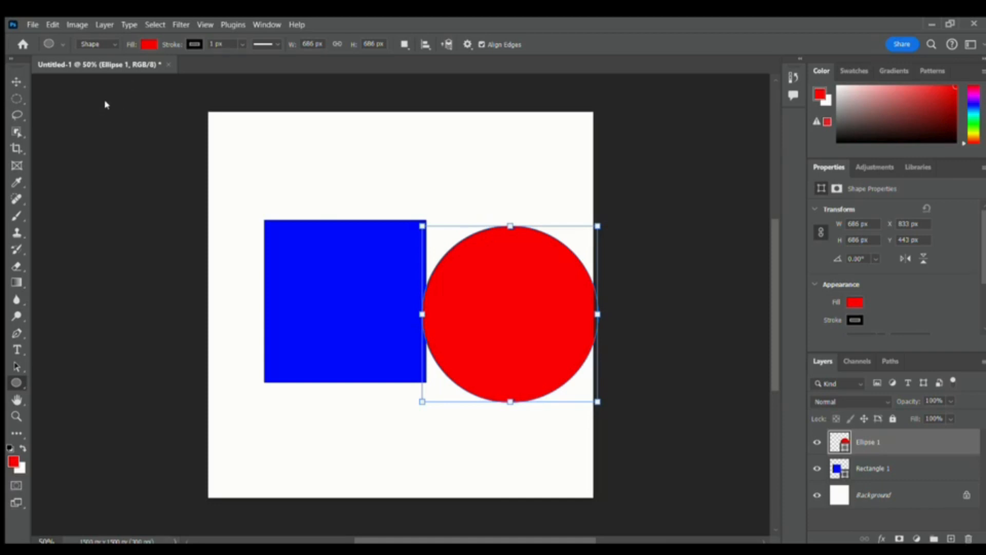
key(ctrl+alt+BackSpace)
Set the stroke of the Rectangle 1 square to blue and deselect the shape
click(890, 470)
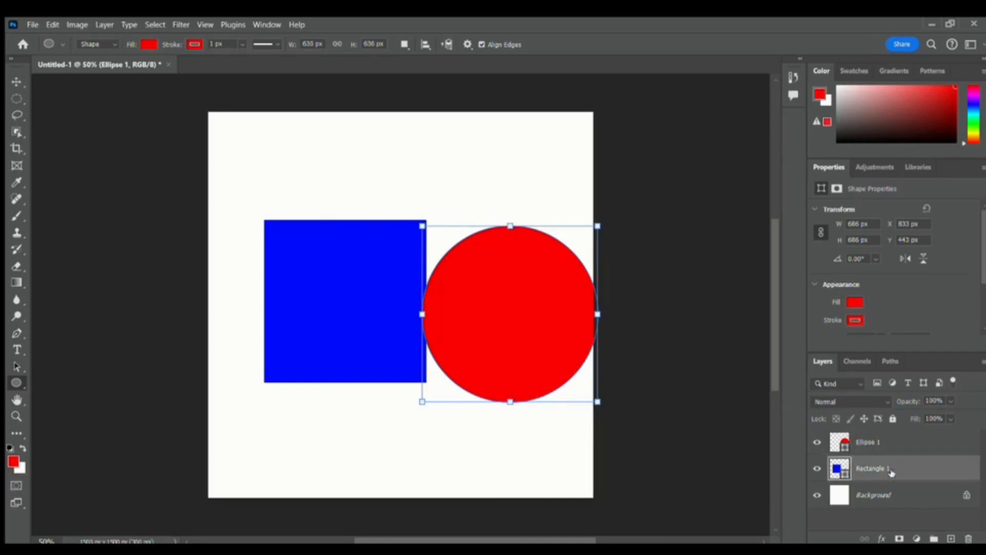
click(193, 45)
click(136, 114)
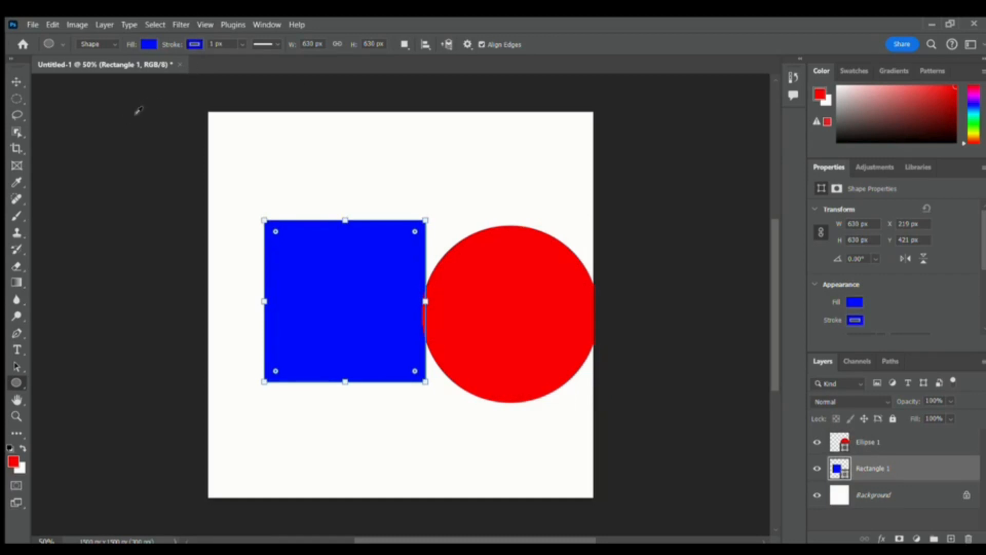
click(17, 82)
click(669, 437)
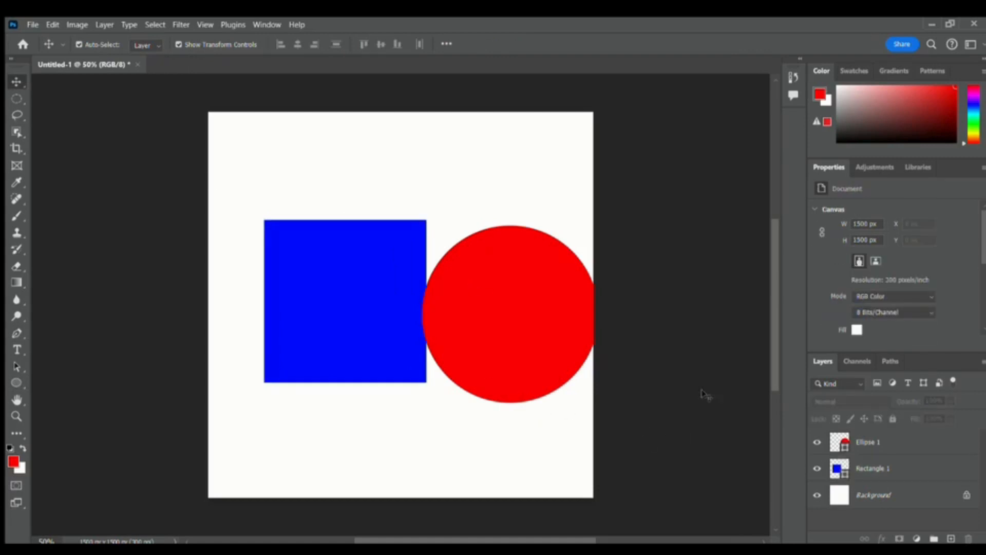
Move the red circle to about X 534.5, Y 607 px so it overlaps the blue square's lower-right corner
click(879, 436)
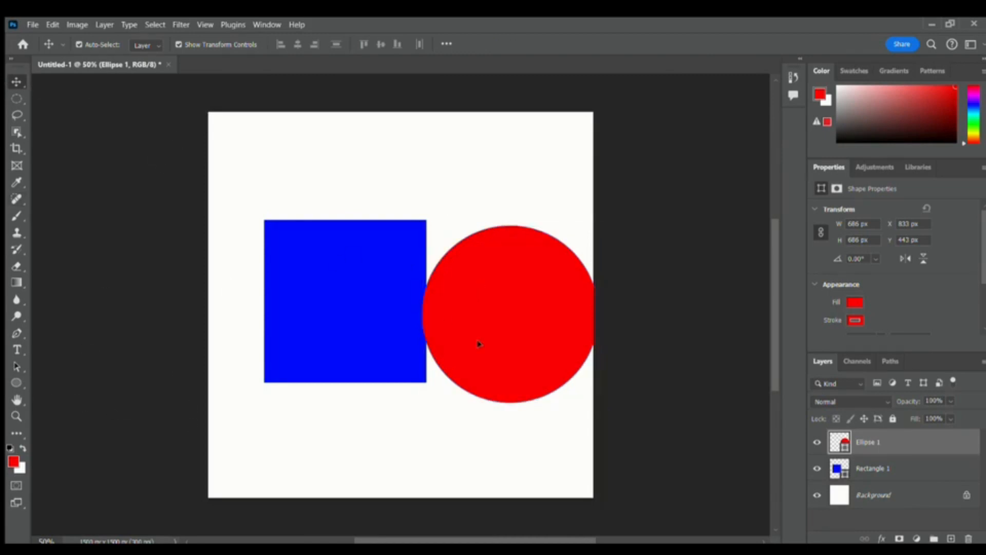
drag(480, 341, 435, 352)
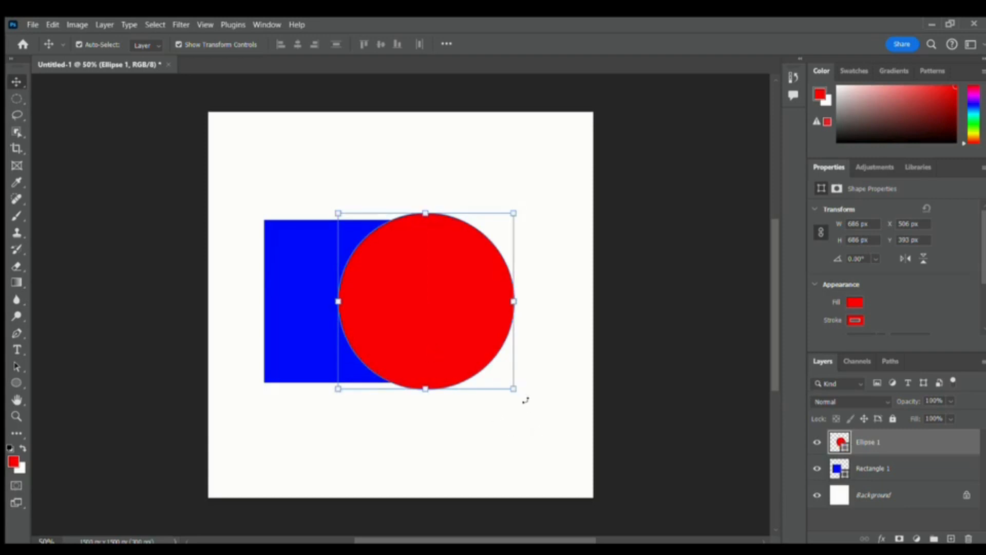
drag(513, 389, 531, 302)
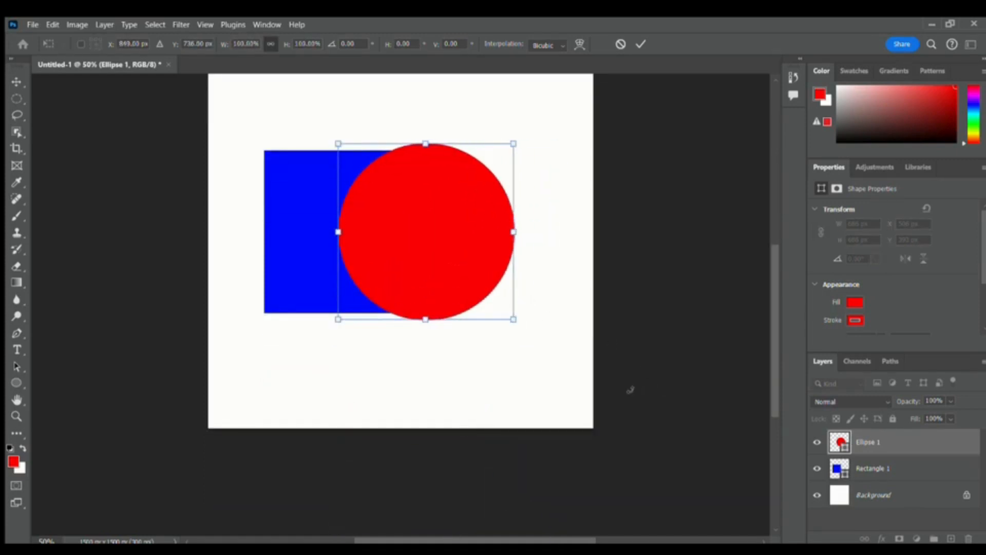
drag(412, 222, 414, 269)
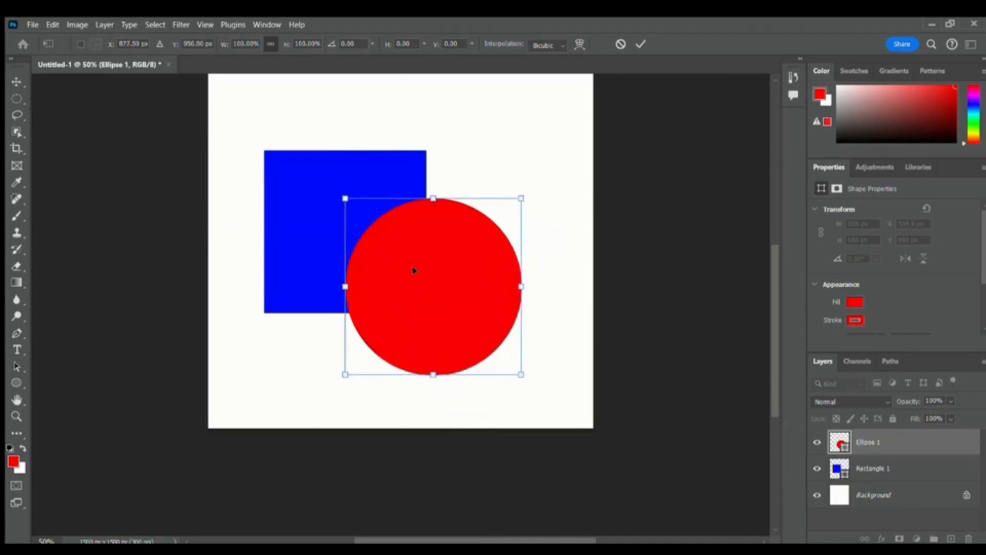
key(Return)
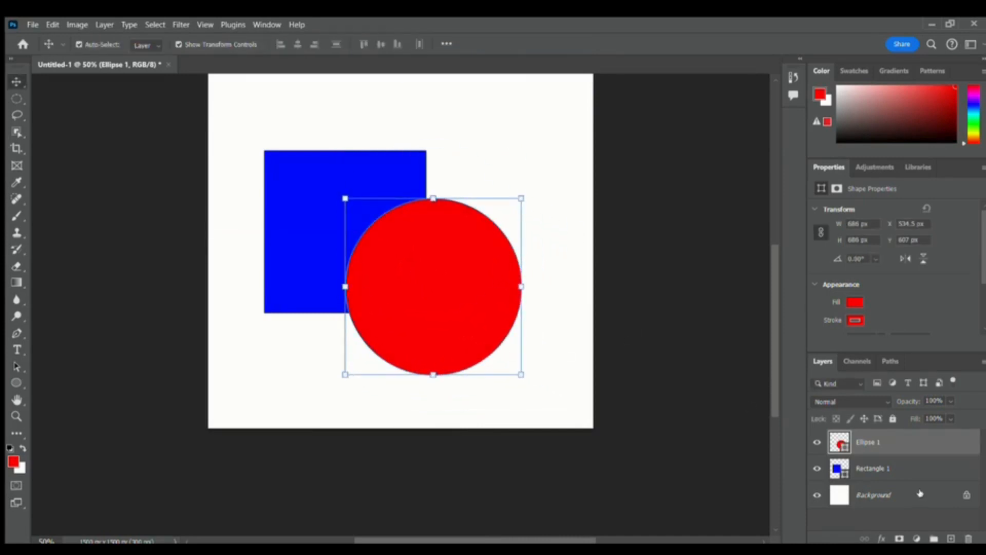
Place the Rectangle 1 layer above Ellipse 1 and move the blue square to about X 248, Y 320 px
drag(906, 471, 904, 440)
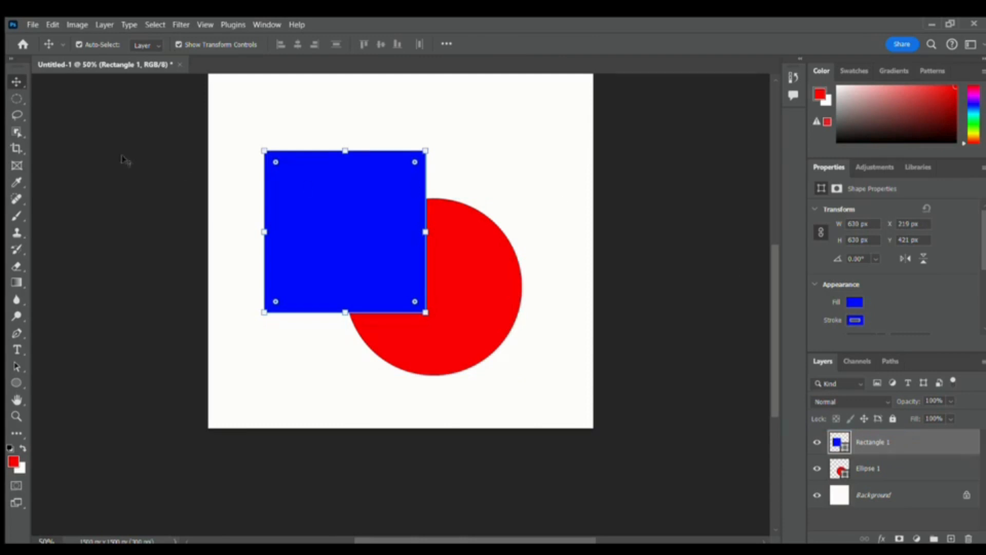
drag(334, 206, 342, 177)
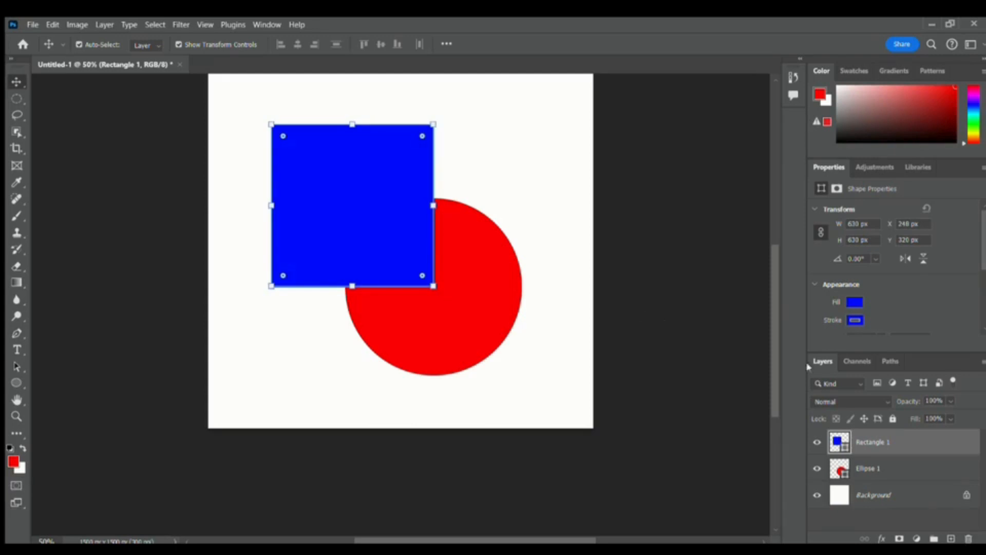
drag(892, 464, 898, 439)
click(384, 229)
Change the fill and stroke of the Rectangle 1 square to green and deselect it
click(17, 383)
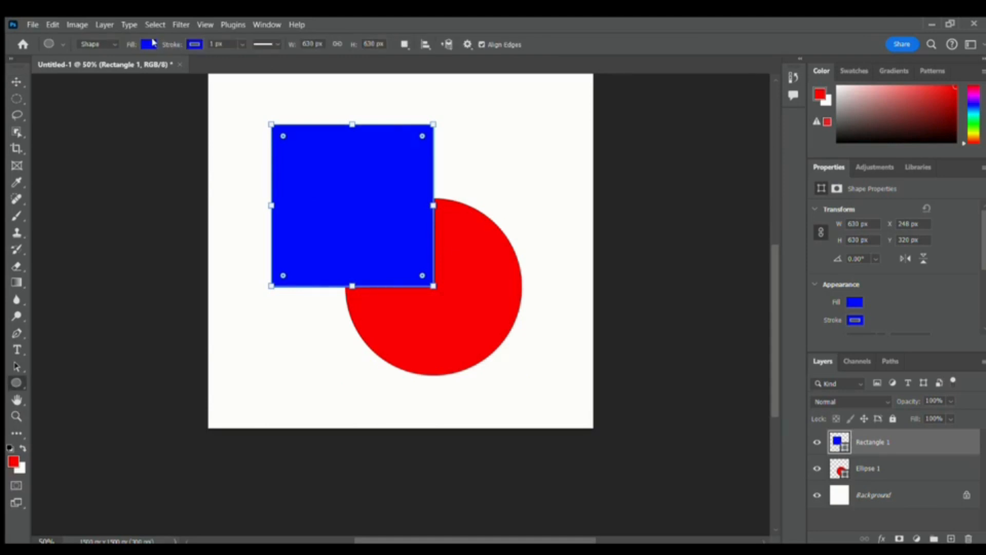
click(151, 43)
click(204, 118)
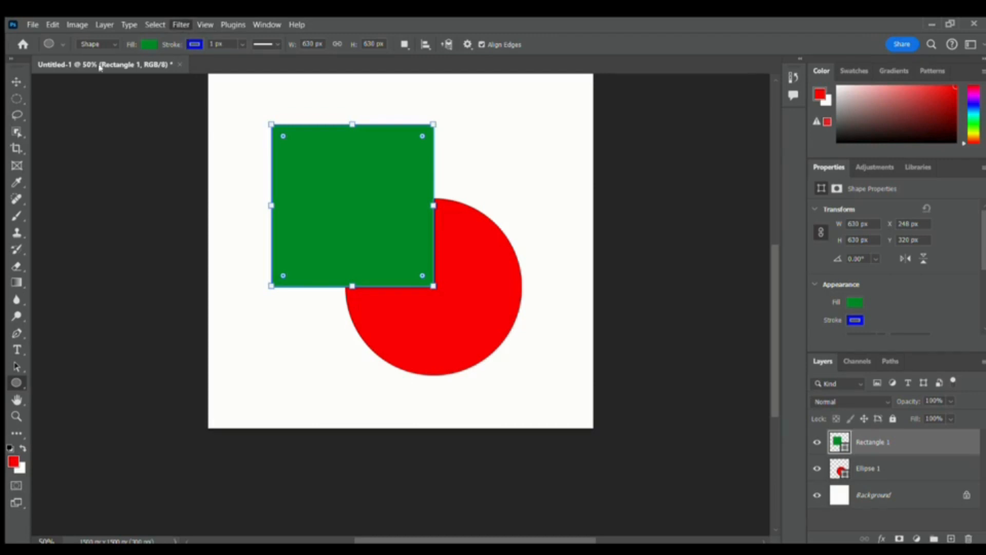
click(188, 43)
click(106, 119)
click(46, 312)
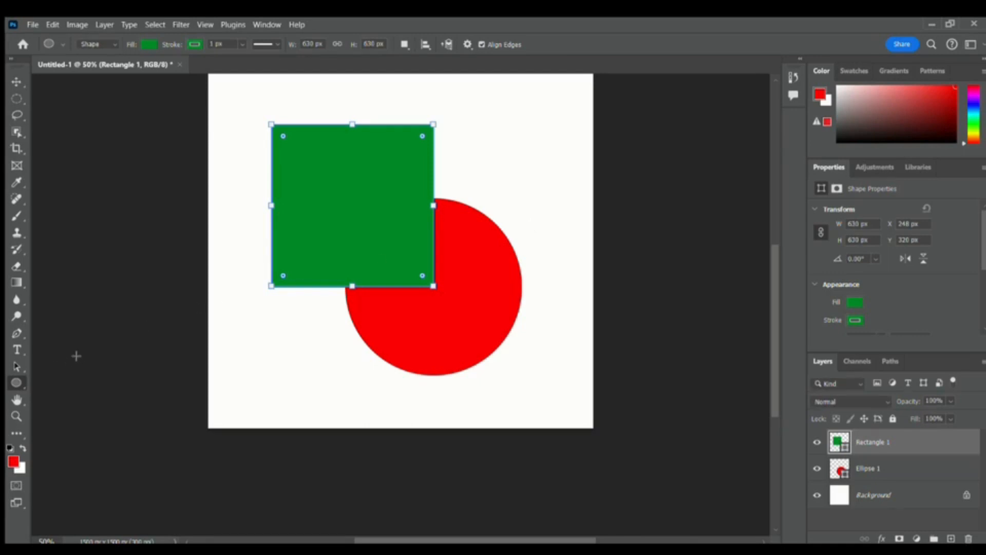
key(v)
click(734, 453)
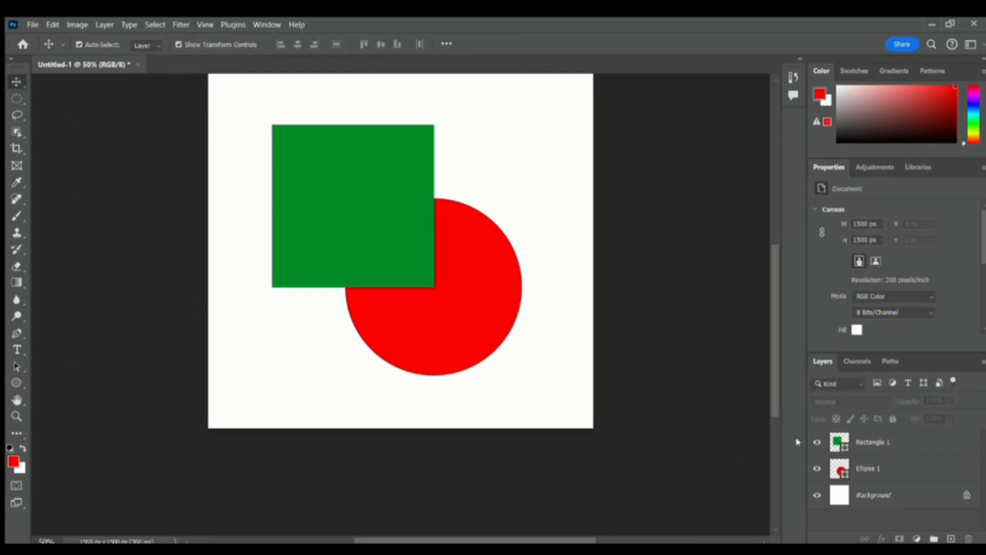
Hide and show the Rectangle 1, Ellipse 1 and Background layers in turn to see what each contains
click(817, 442)
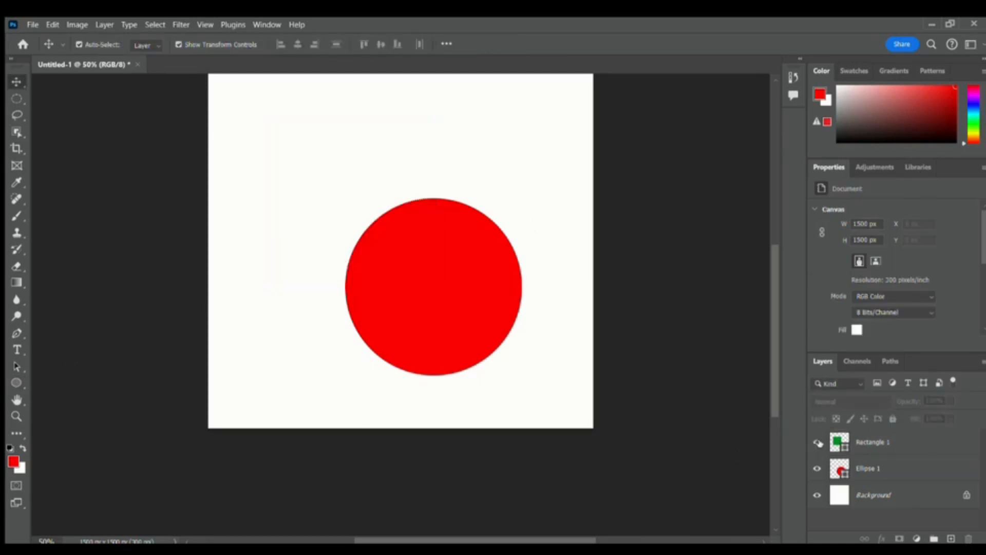
click(818, 442)
click(819, 444)
click(818, 442)
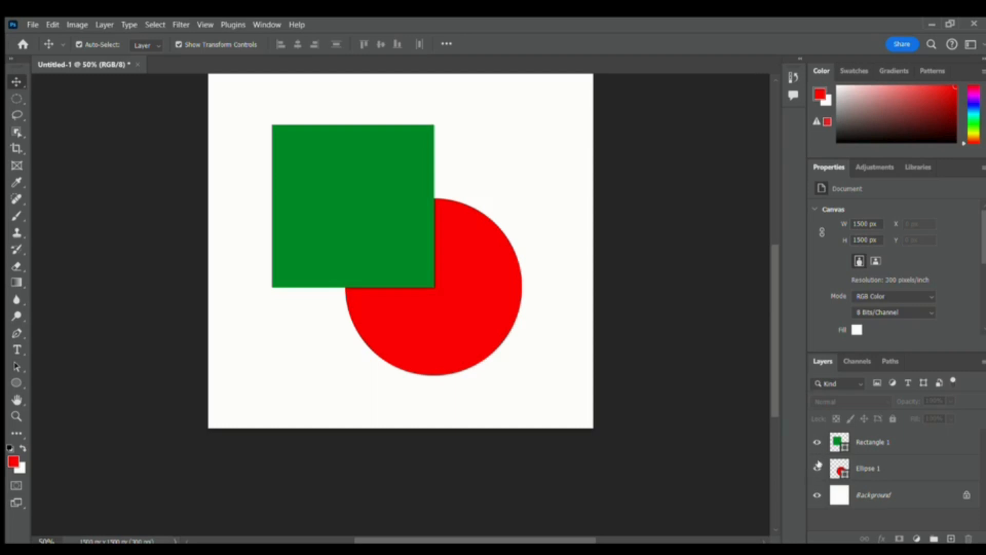
click(817, 469)
click(817, 469)
click(817, 469)
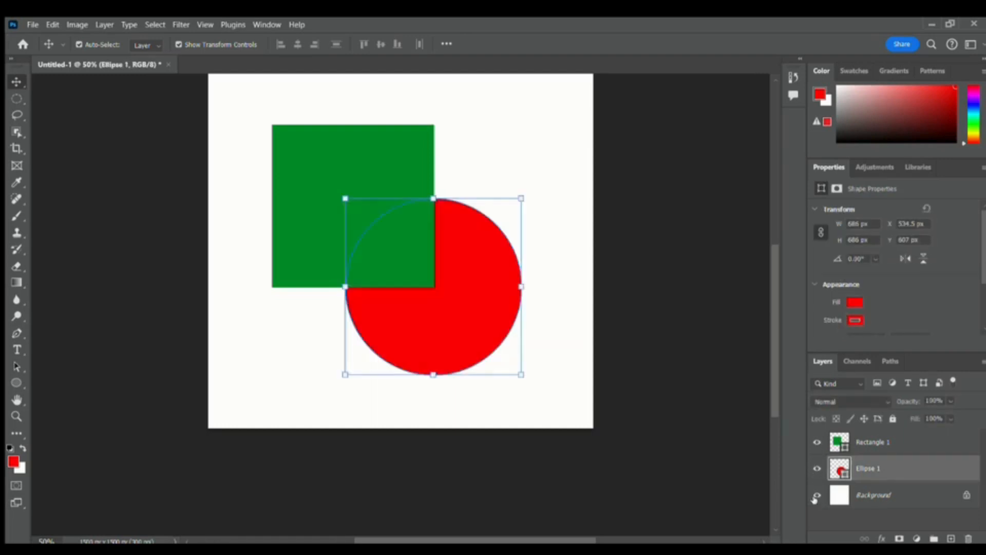
click(818, 496)
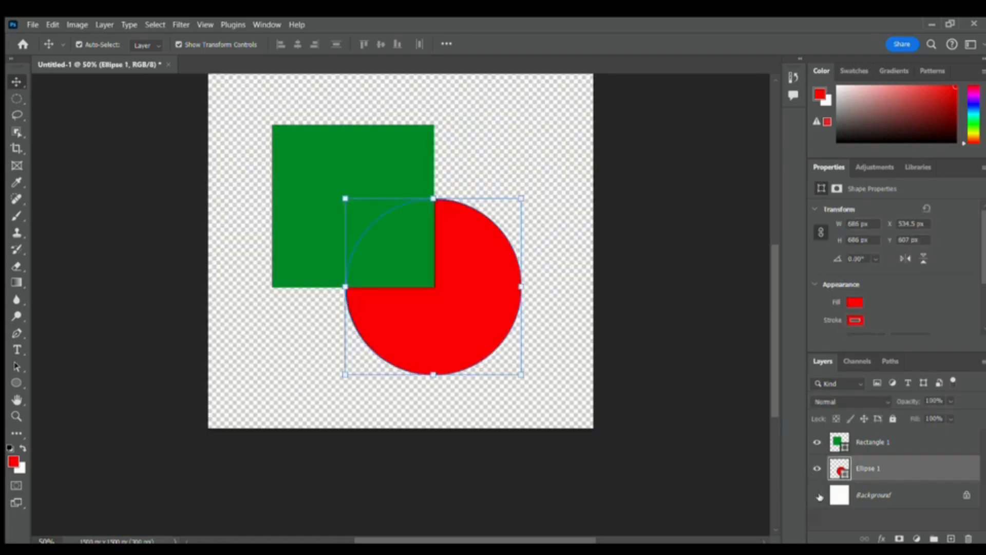
click(817, 496)
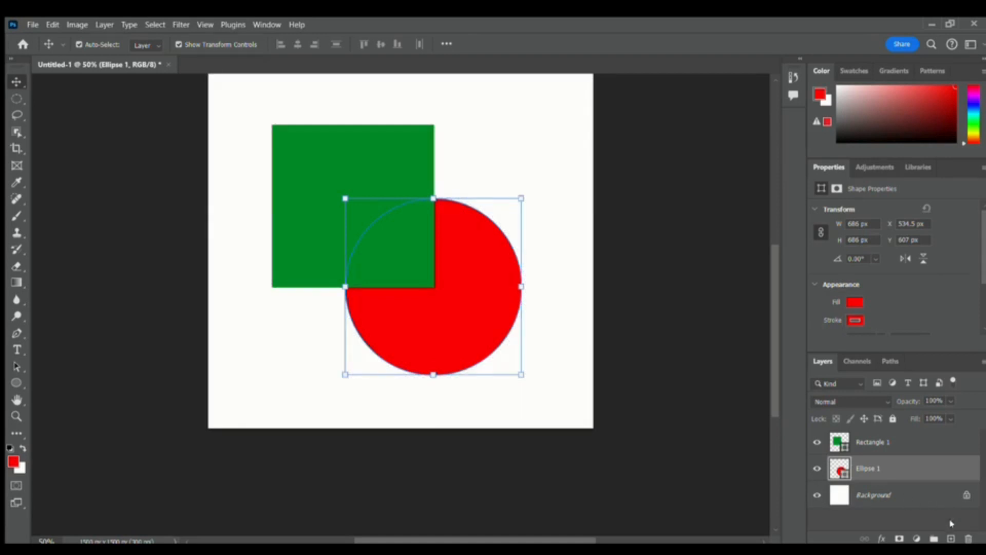
click(952, 523)
Try reordering and deleting the Rectangle 1 layer, and undo the deletion
click(894, 441)
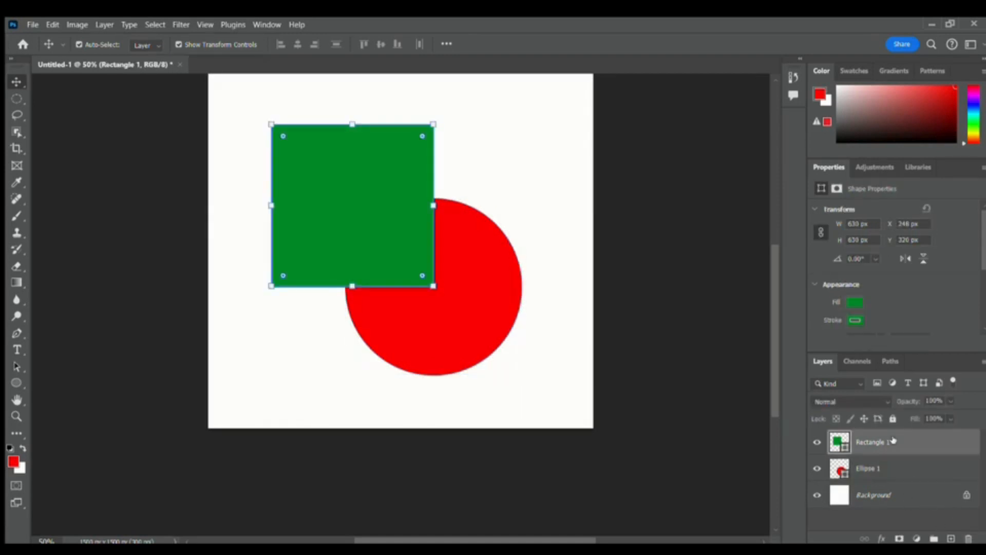
drag(894, 440, 875, 479)
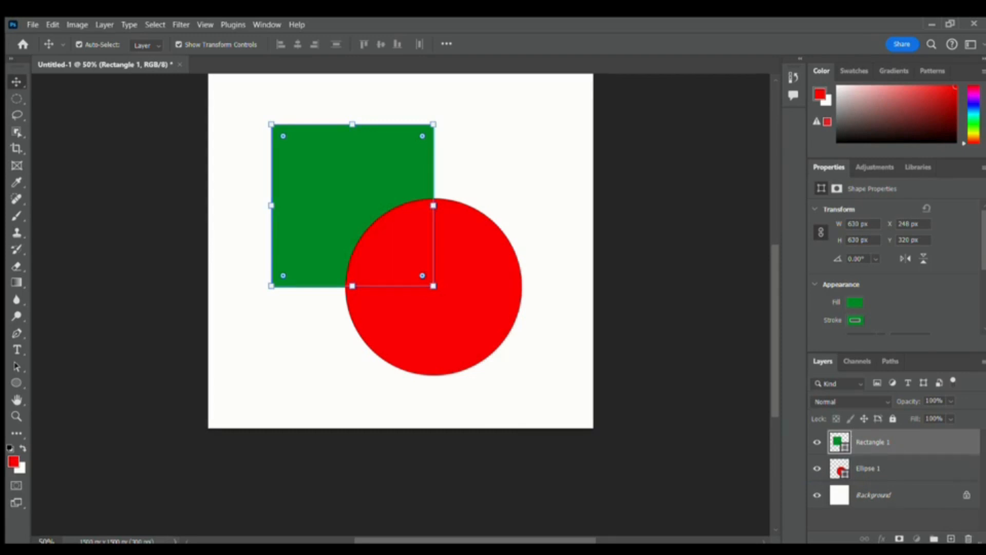
click(969, 539)
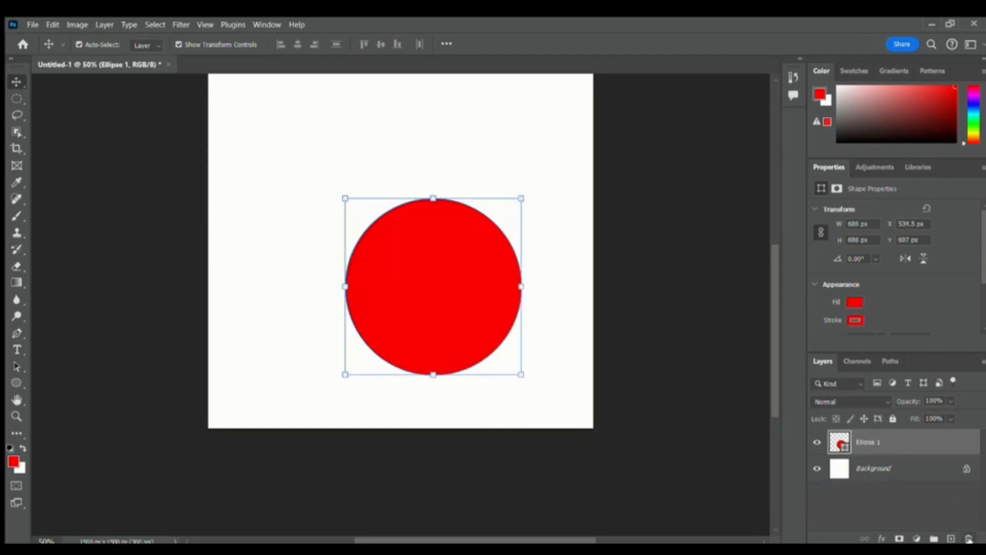
key(ctrl+z)
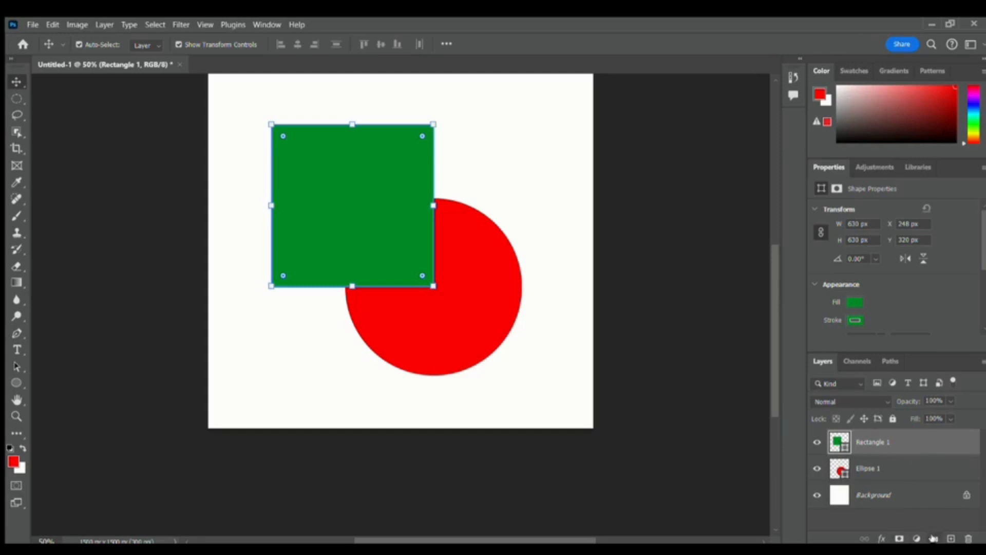
click(580, 253)
scroll(619, 318, down, 2)
scroll(618, 319, up, 4)
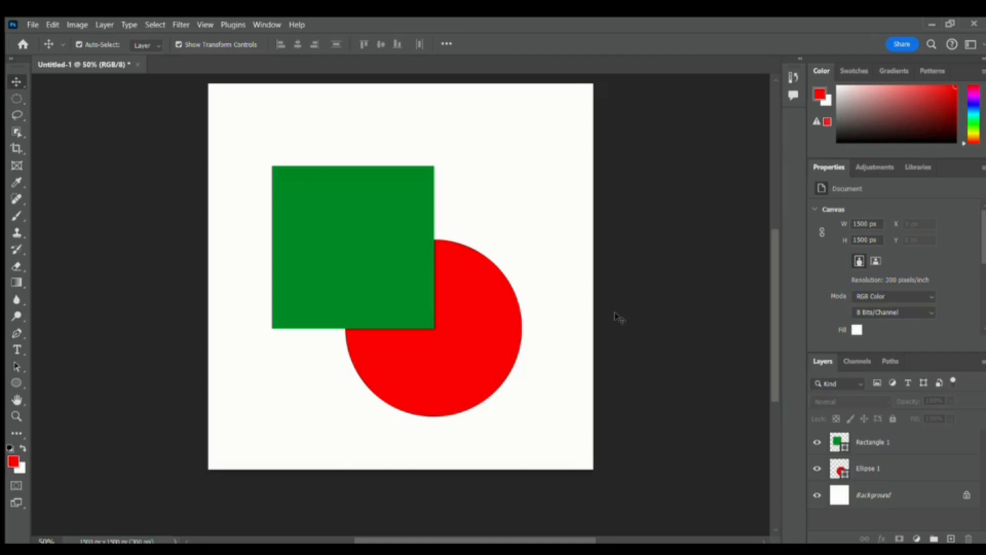
click(879, 449)
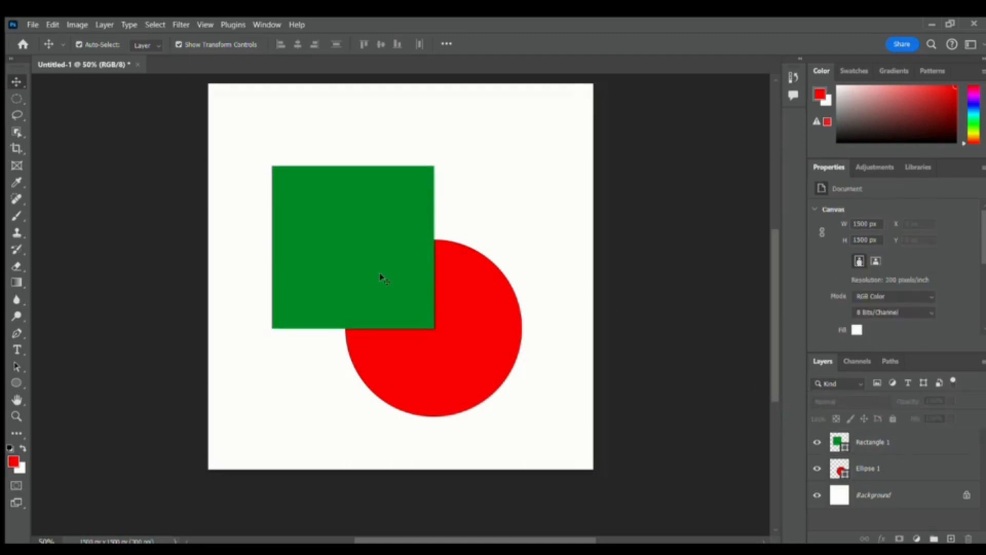